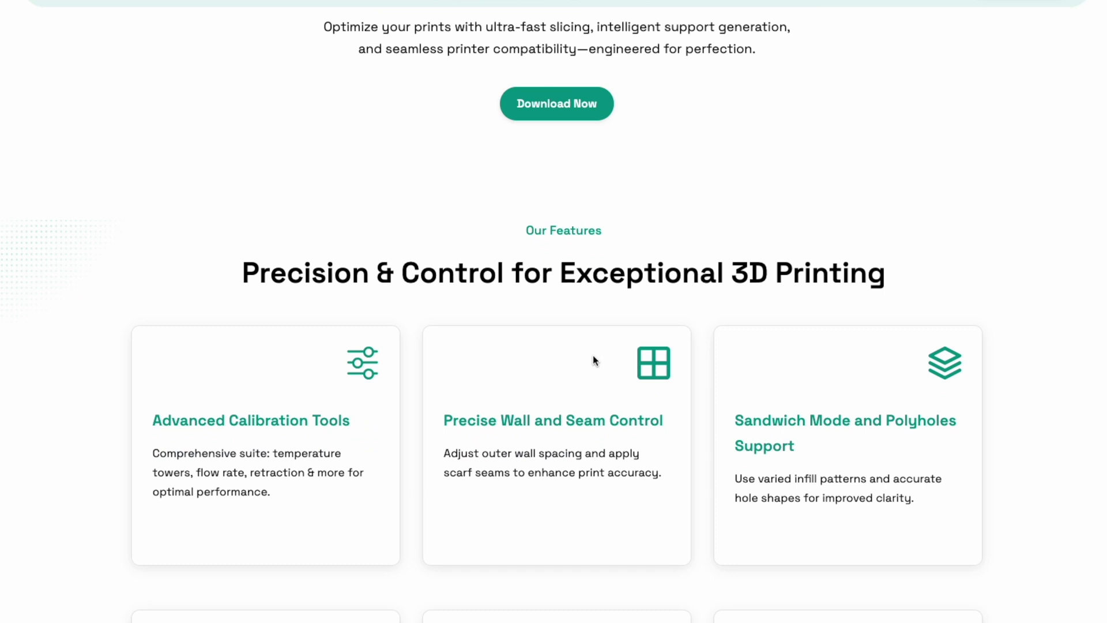
pyautogui.scroll(-10, 593, 359)
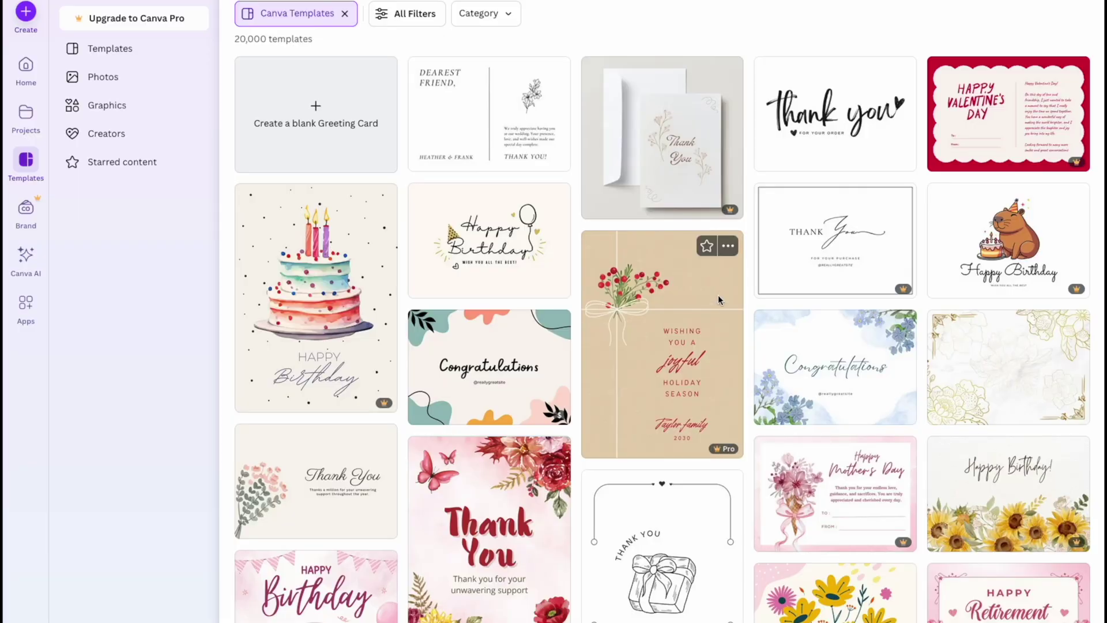
# - Scroll down Canva's homepage past the pricing plans to the 'Templates for absolutely anything' section
pyautogui.scroll(-3, 718, 297)
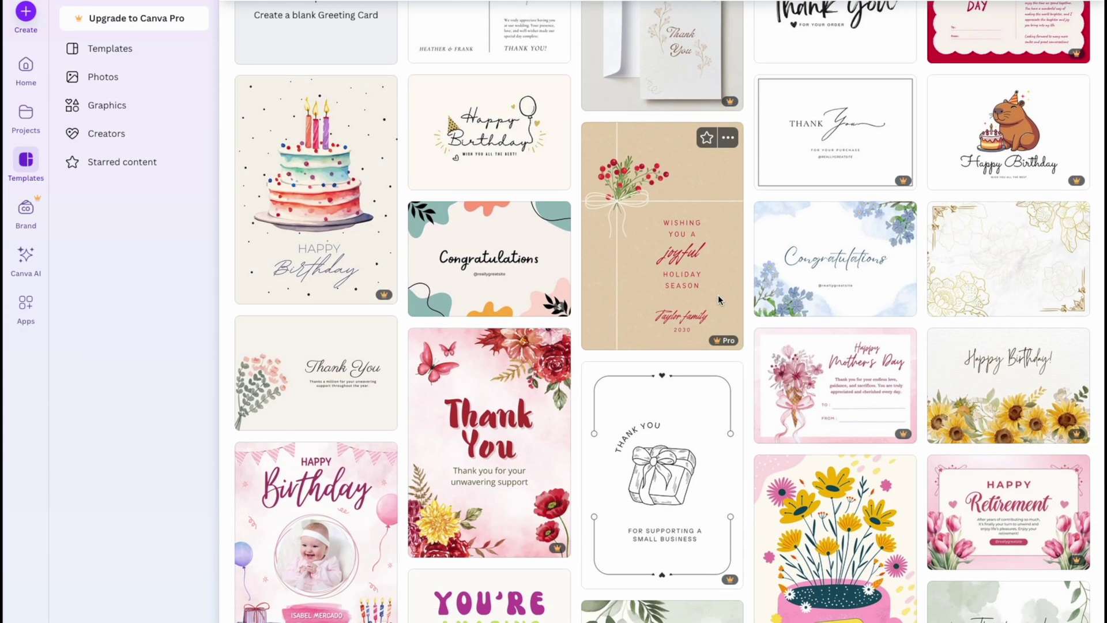
pyautogui.scroll(-7, 718, 295)
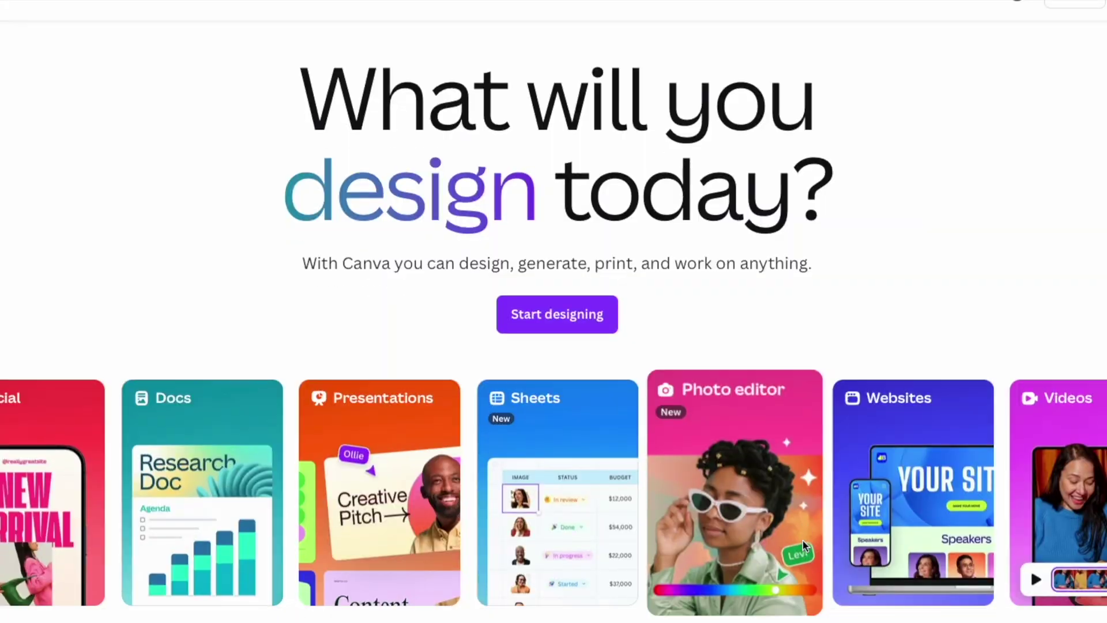
pyautogui.scroll(-10, 803, 543)
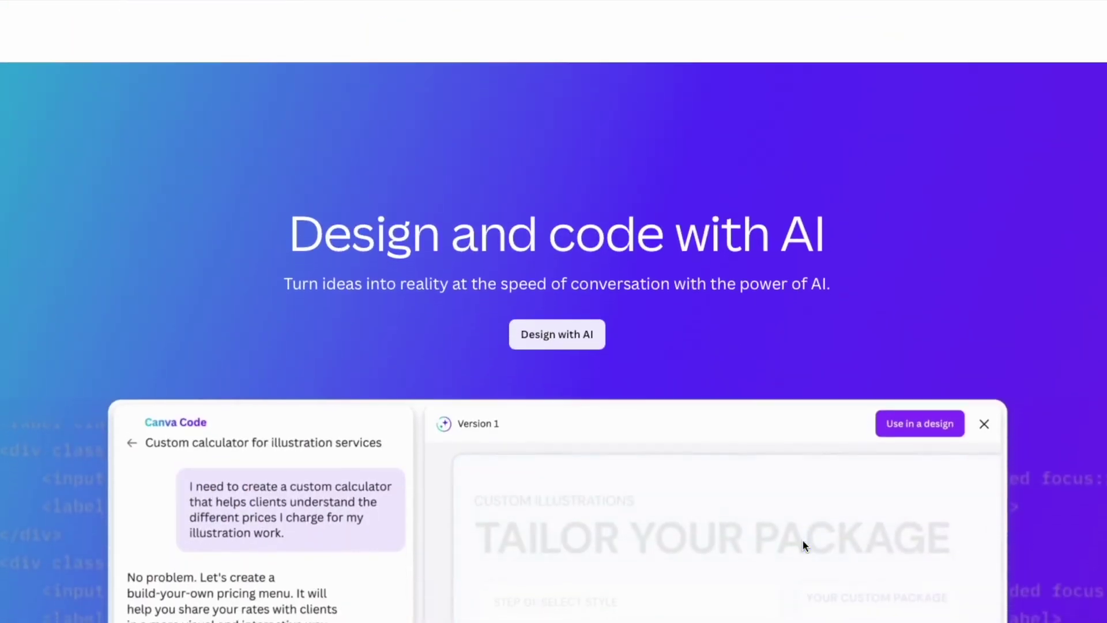
pyautogui.scroll(-20, 803, 544)
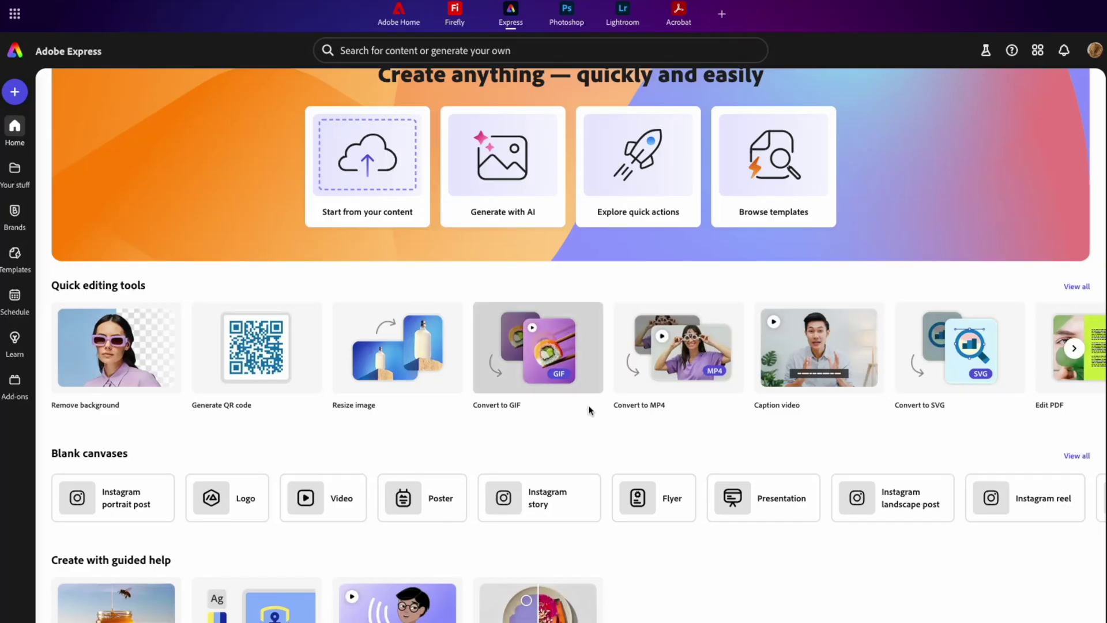
# - Scroll through the Adobe Express 'greeting cards' results to reach the red HO HO HO Merry Christmas template
pyautogui.scroll(-8, 588, 408)
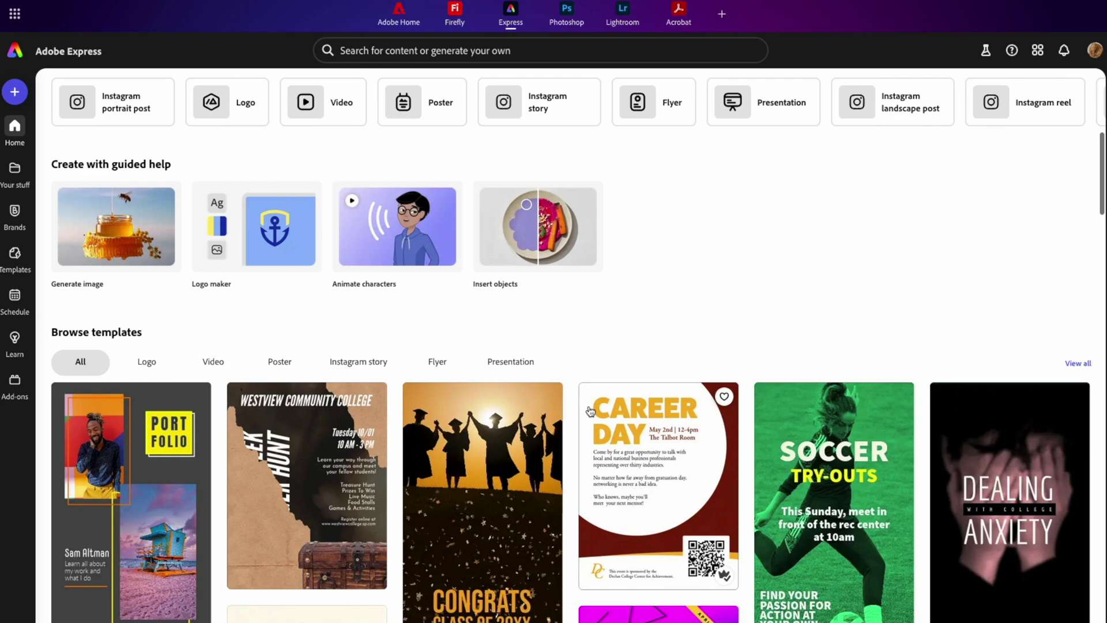
pyautogui.scroll(-15, 590, 411)
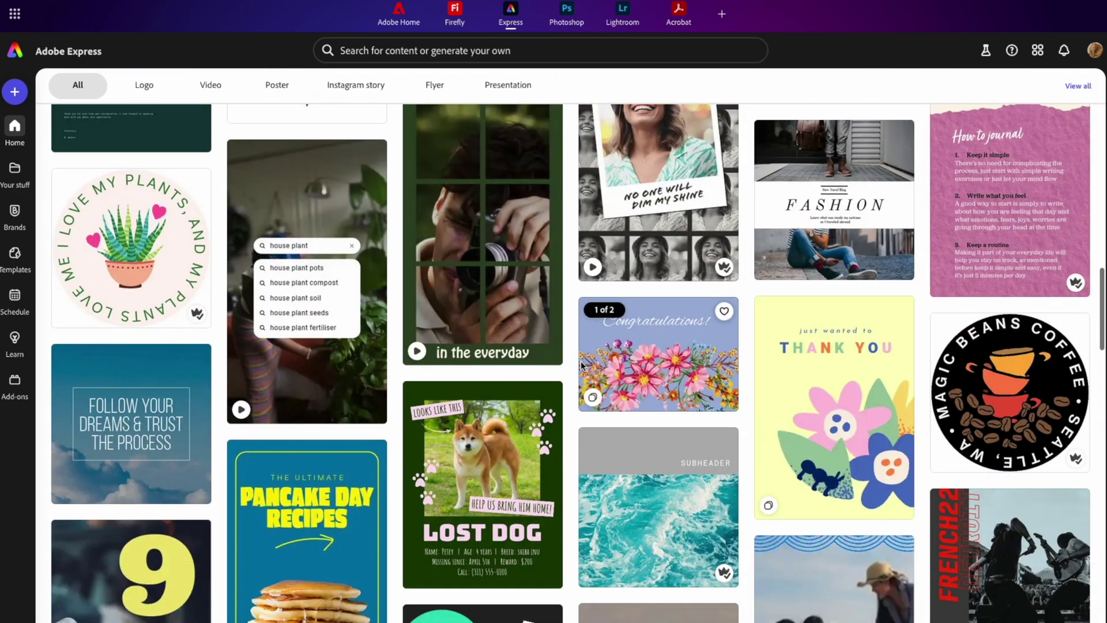
pyautogui.scroll(-6, 580, 361)
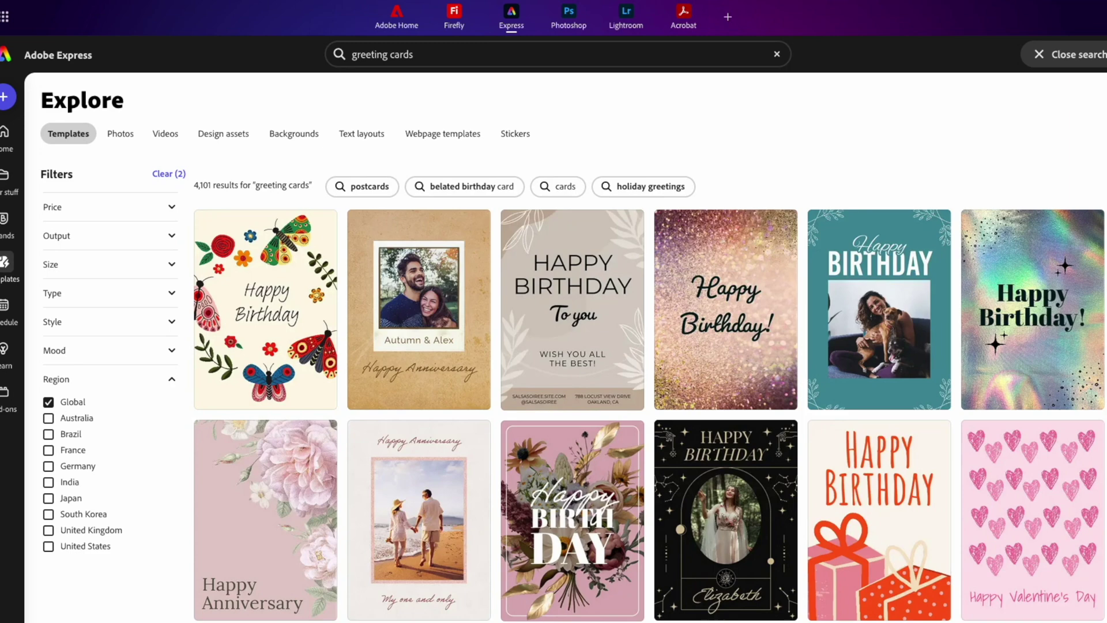
pyautogui.scroll(-7, 996, 512)
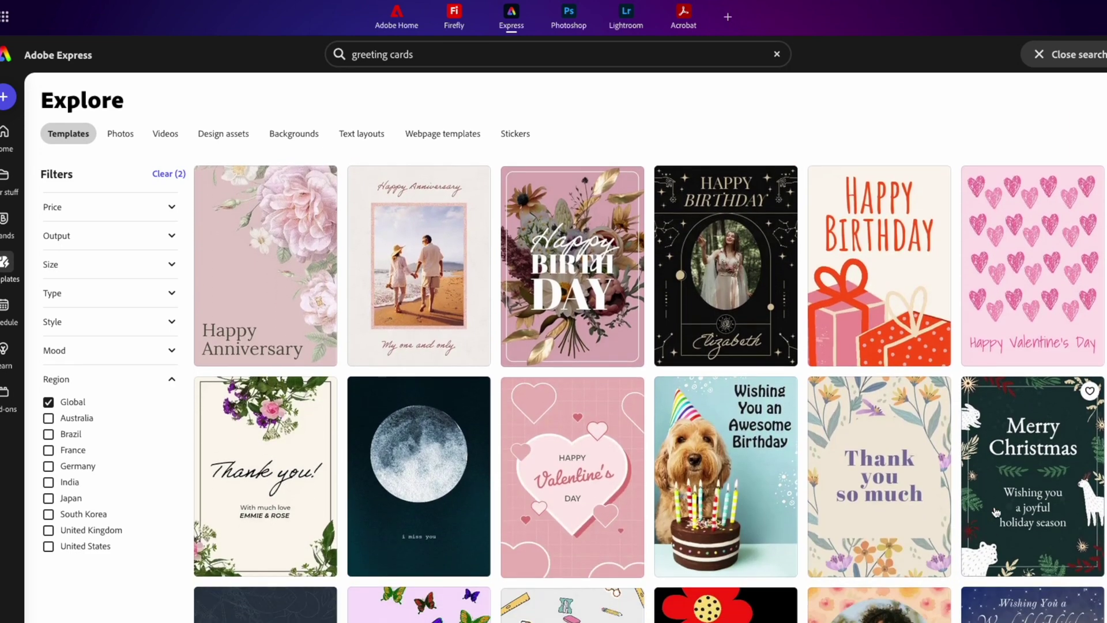
pyautogui.scroll(-5, 996, 512)
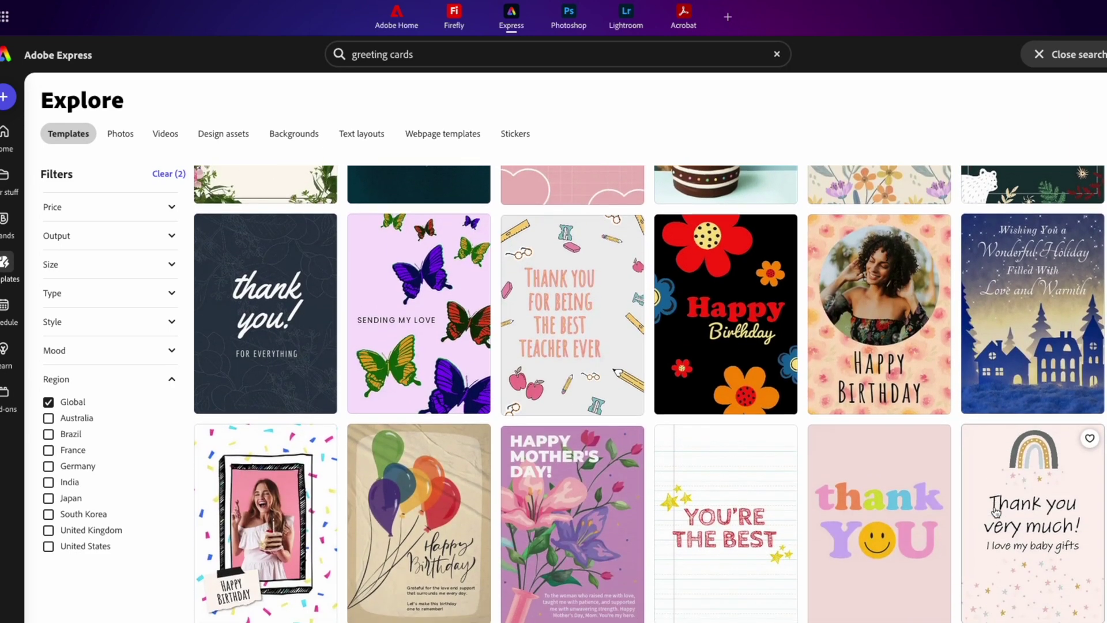
pyautogui.scroll(-5, 996, 512)
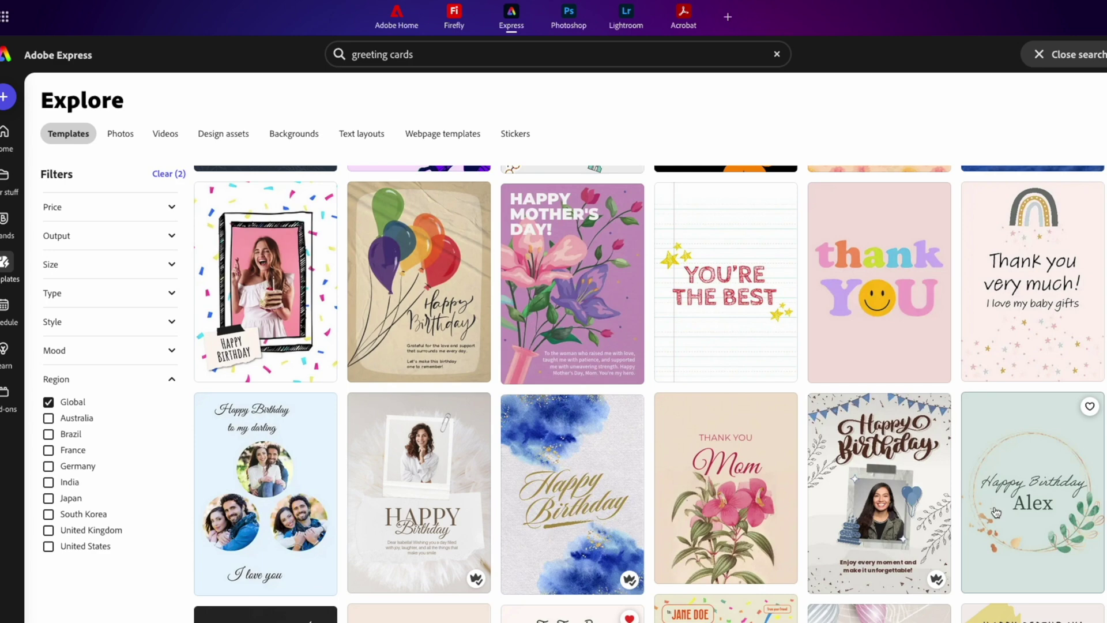
pyautogui.scroll(-2, 996, 512)
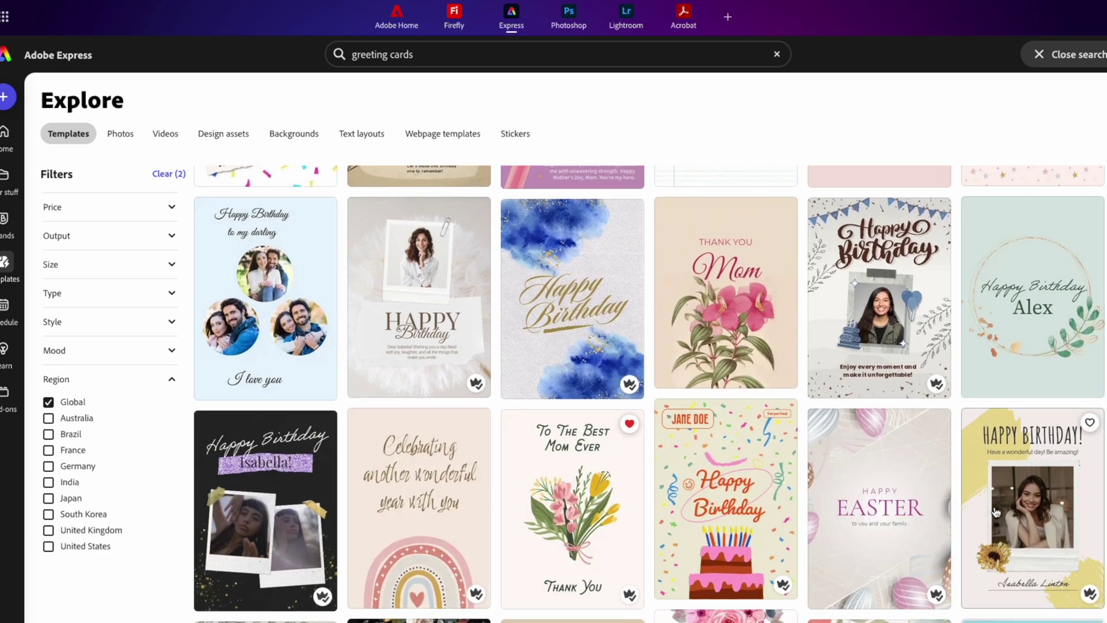
pyautogui.scroll(-10, 996, 513)
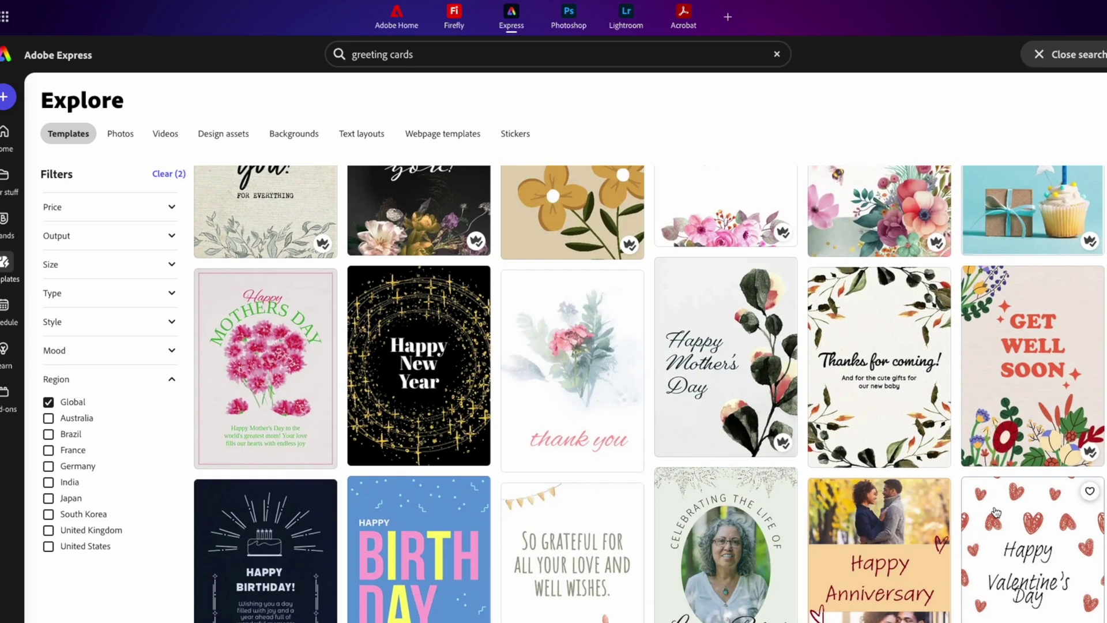
pyautogui.scroll(-10, 996, 512)
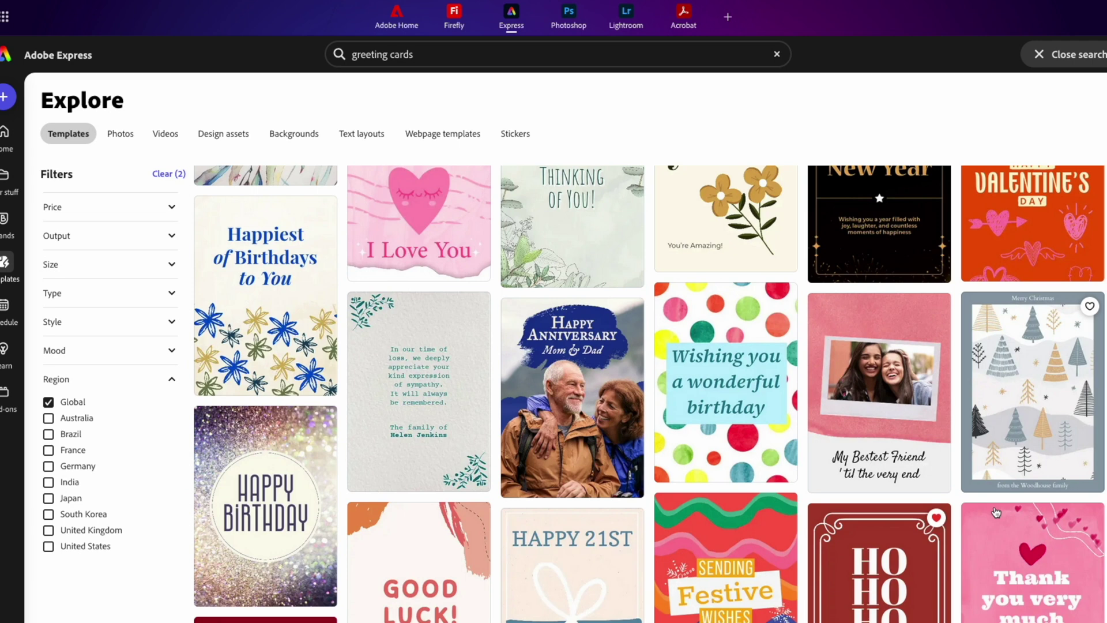
pyautogui.scroll(-3, 996, 512)
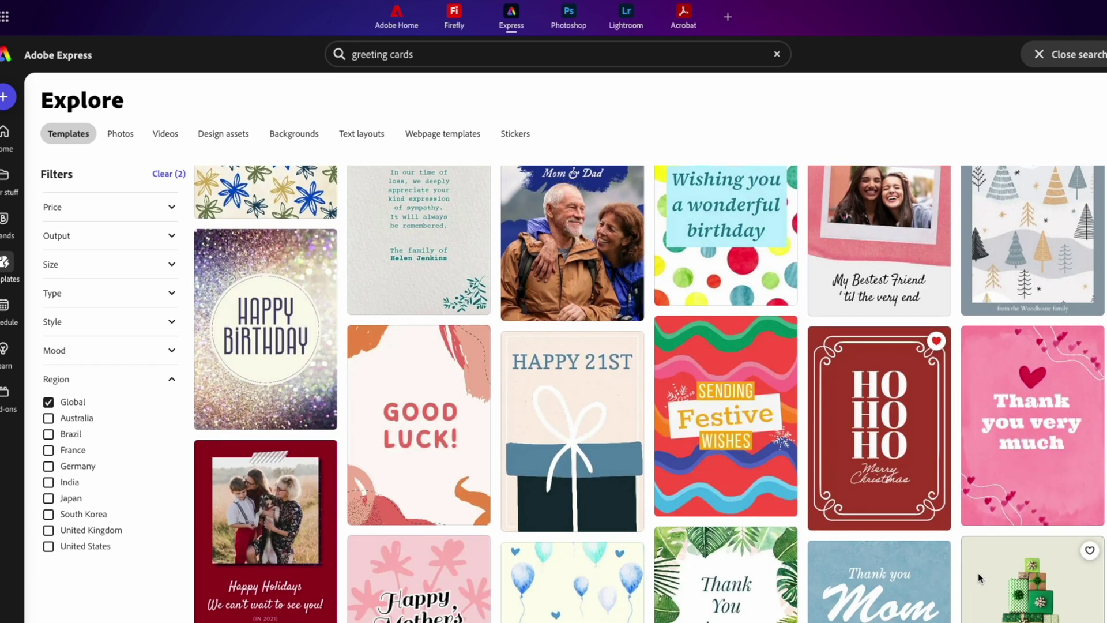
pyautogui.scroll(-1, 947, 498)
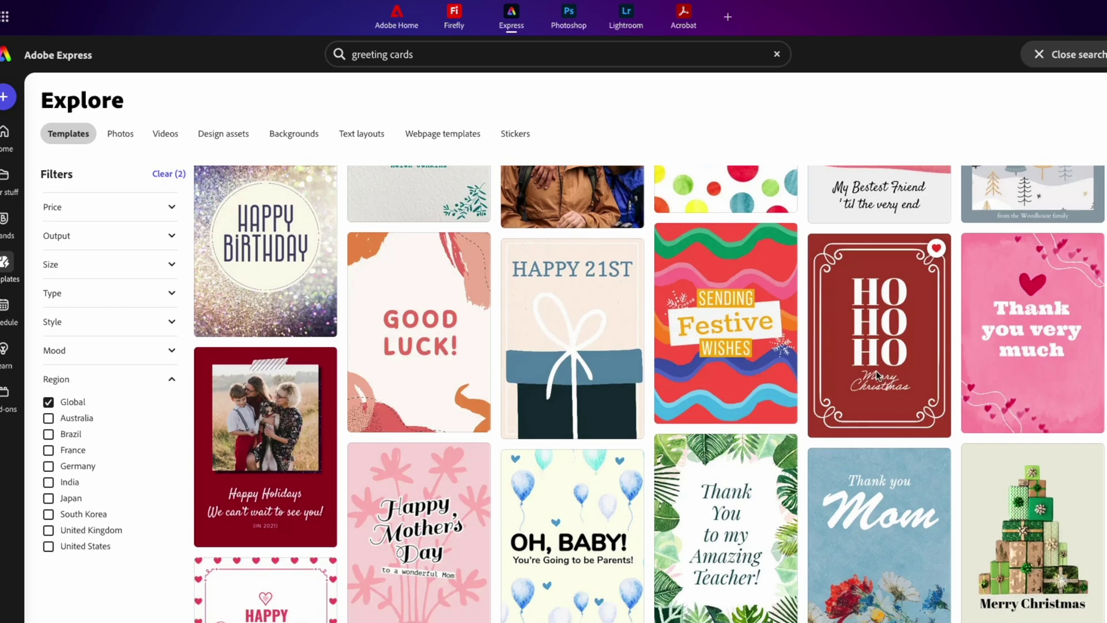
# - Open an editable copy of the HO HO HO Christmas card and set its background to transparent
pyautogui.click(877, 370)
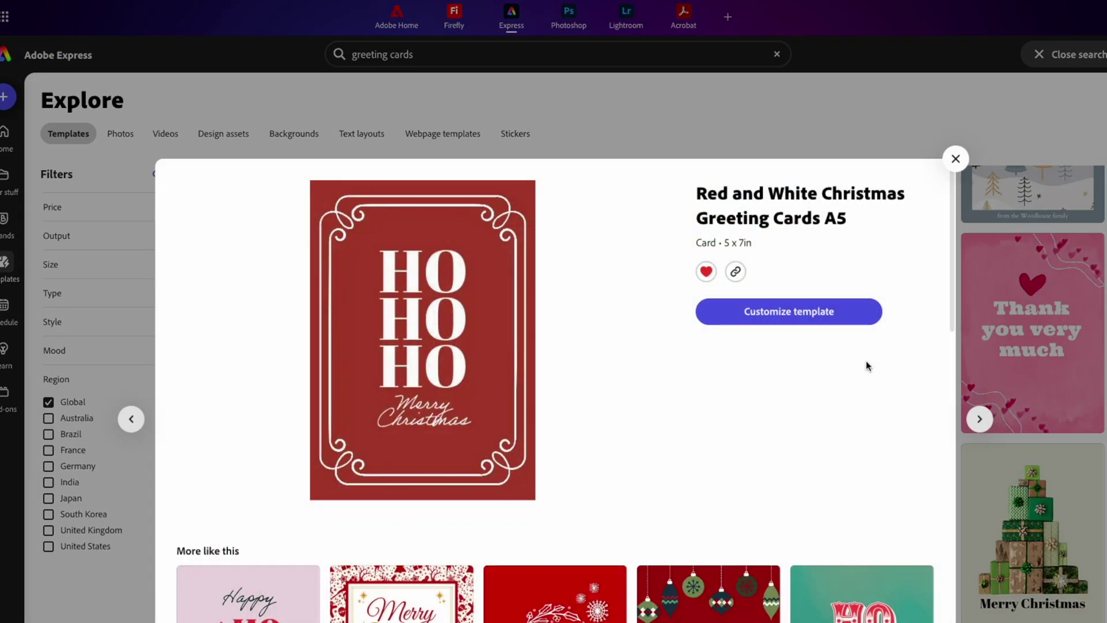
pyautogui.click(825, 313)
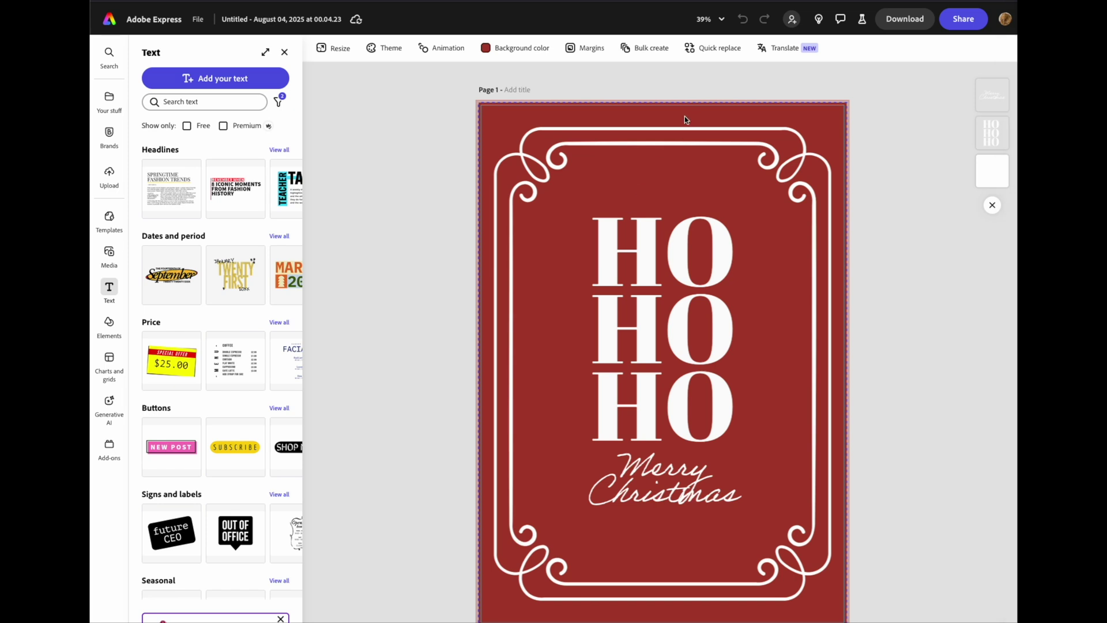
pyautogui.click(516, 48)
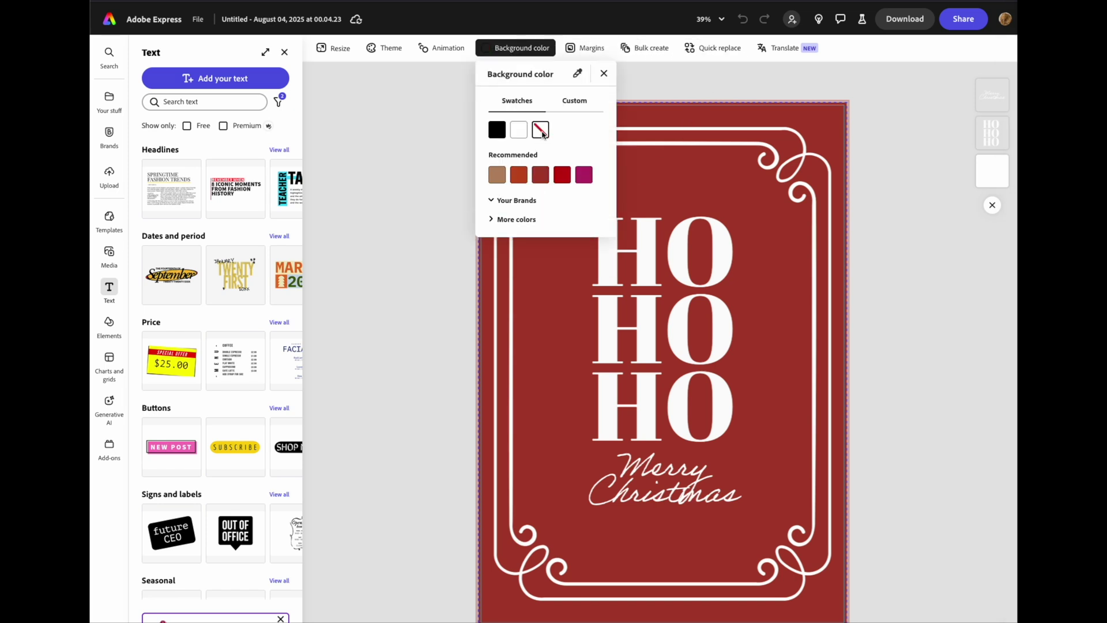
pyautogui.click(542, 131)
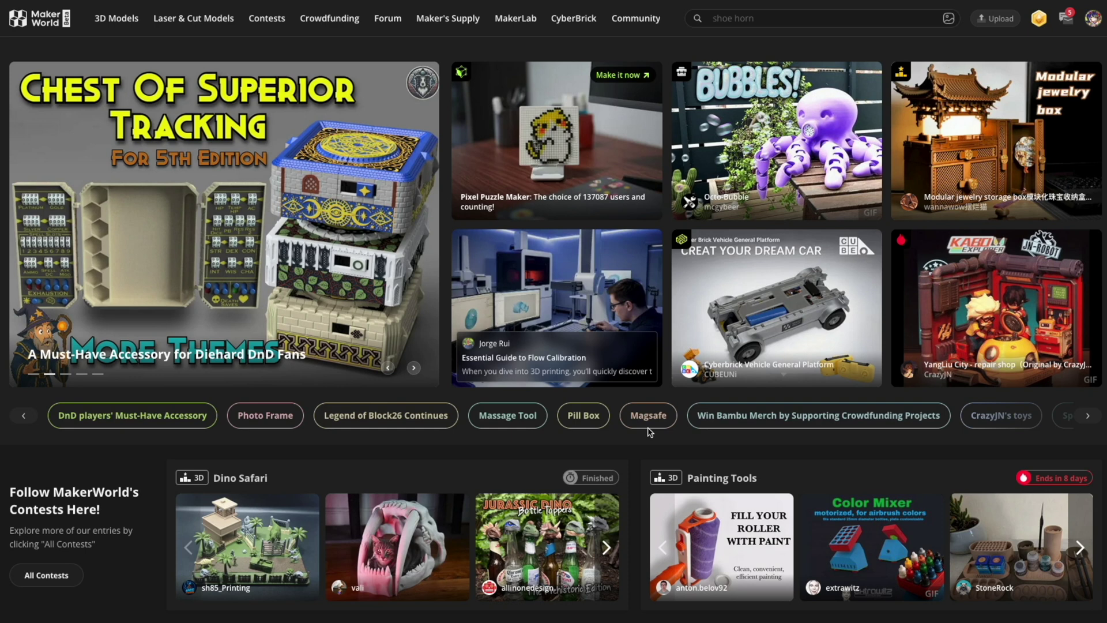
# - Go to MakerLab's Modeling Tools and start the Image to Keychain tool
pyautogui.click(515, 19)
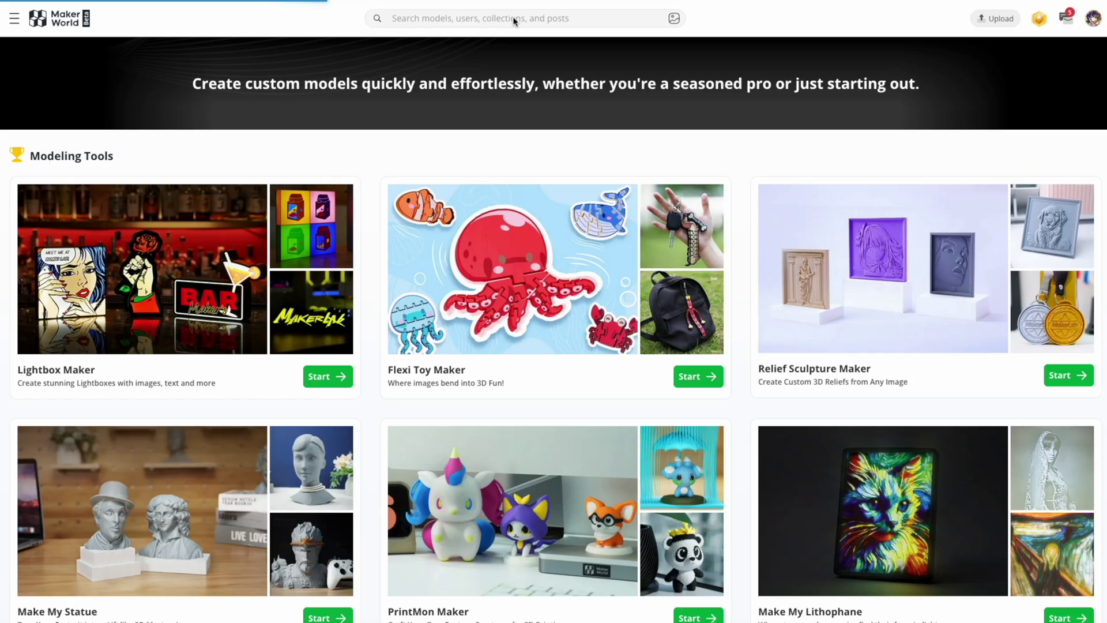
pyautogui.scroll(-5, 513, 16)
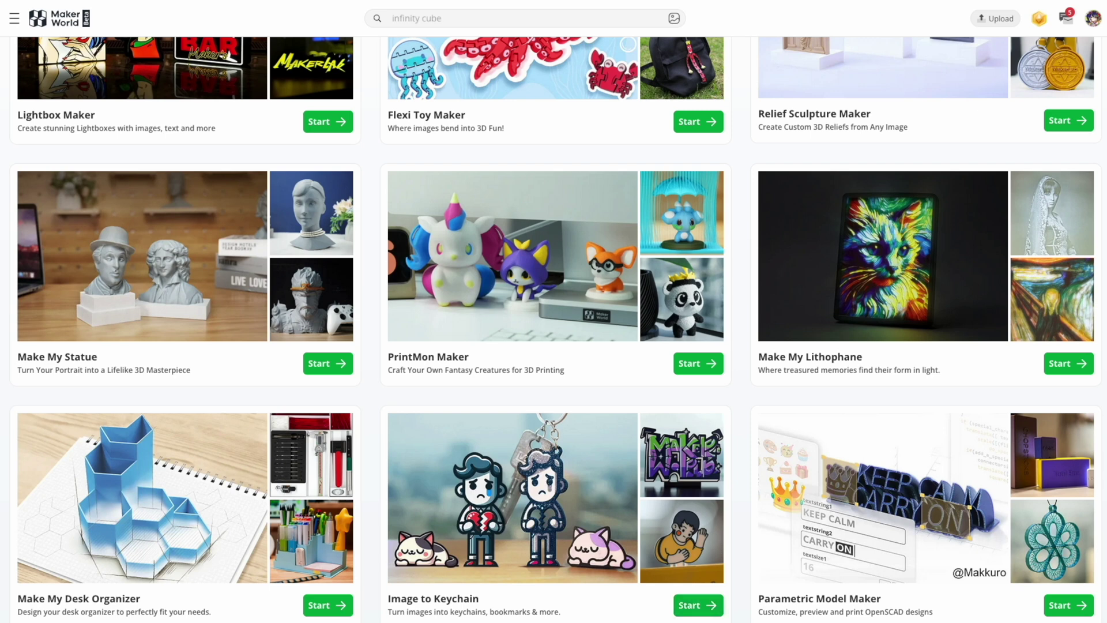
pyautogui.scroll(-4, 692, 366)
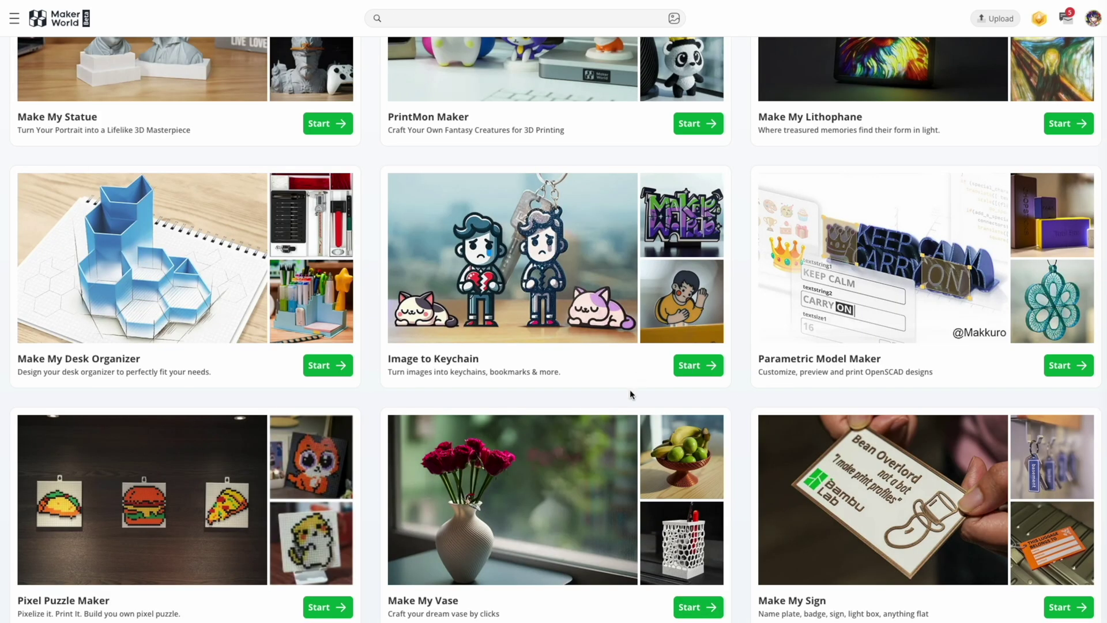
pyautogui.click(696, 361)
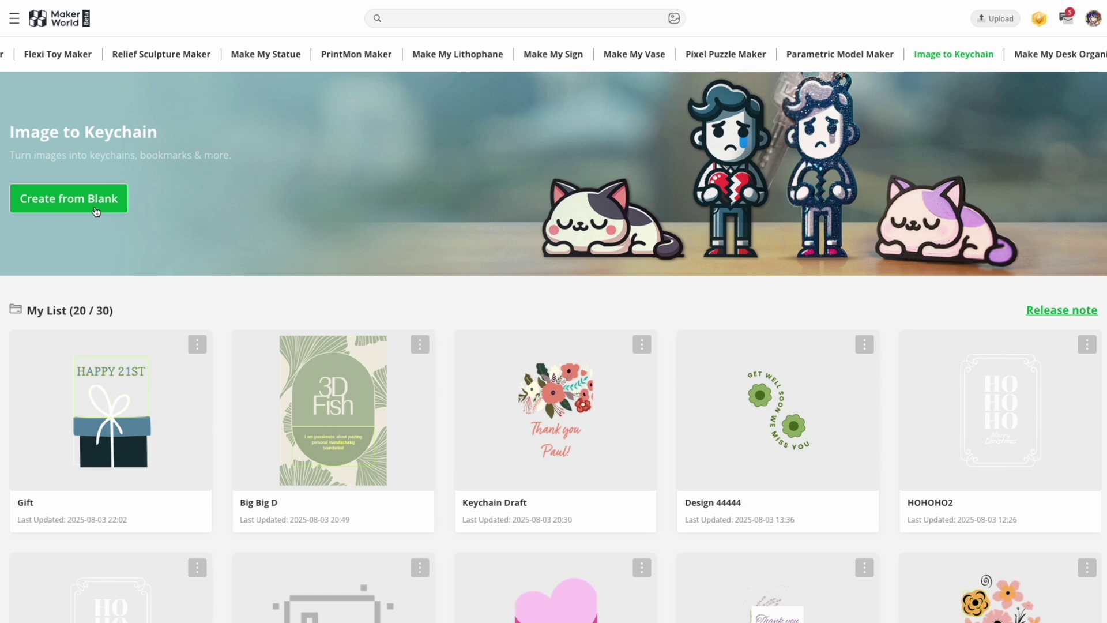
# - Create a blank keychain draft from the HO HO HO card PNG, accepting preprocessing and the conversion preview
pyautogui.click(94, 206)
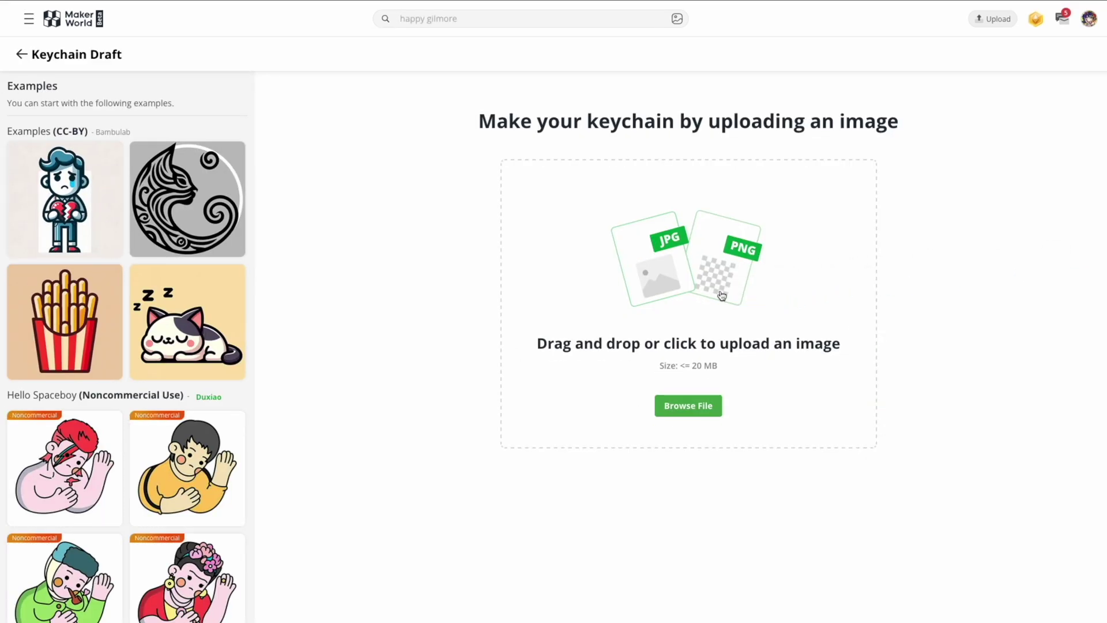
pyautogui.moveTo(721, 295); pyautogui.dragTo(720, 290)
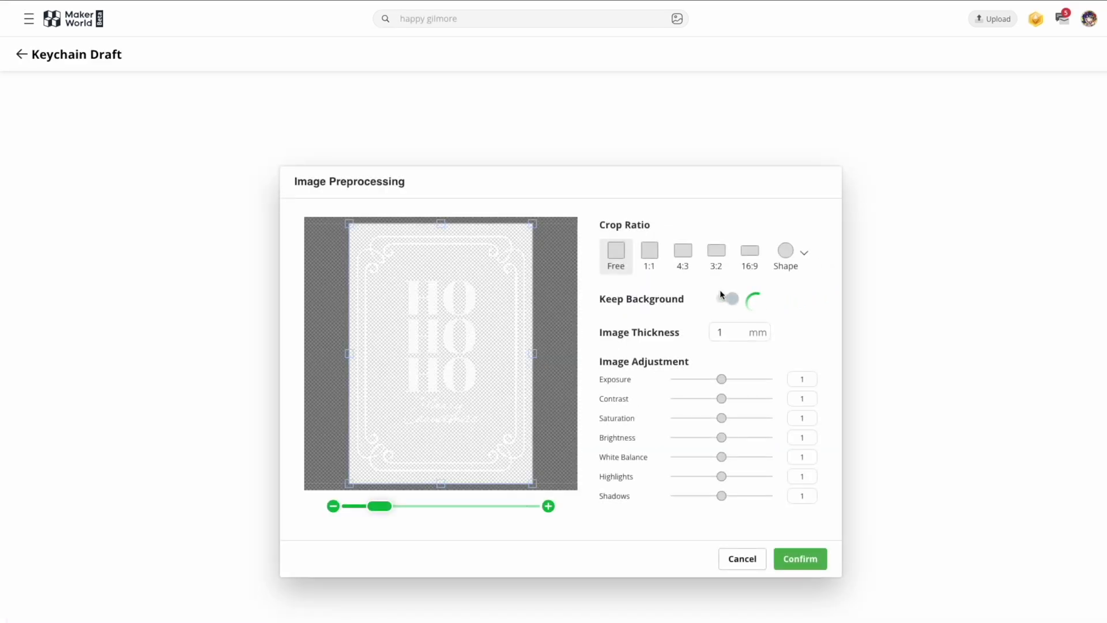
pyautogui.click(805, 554)
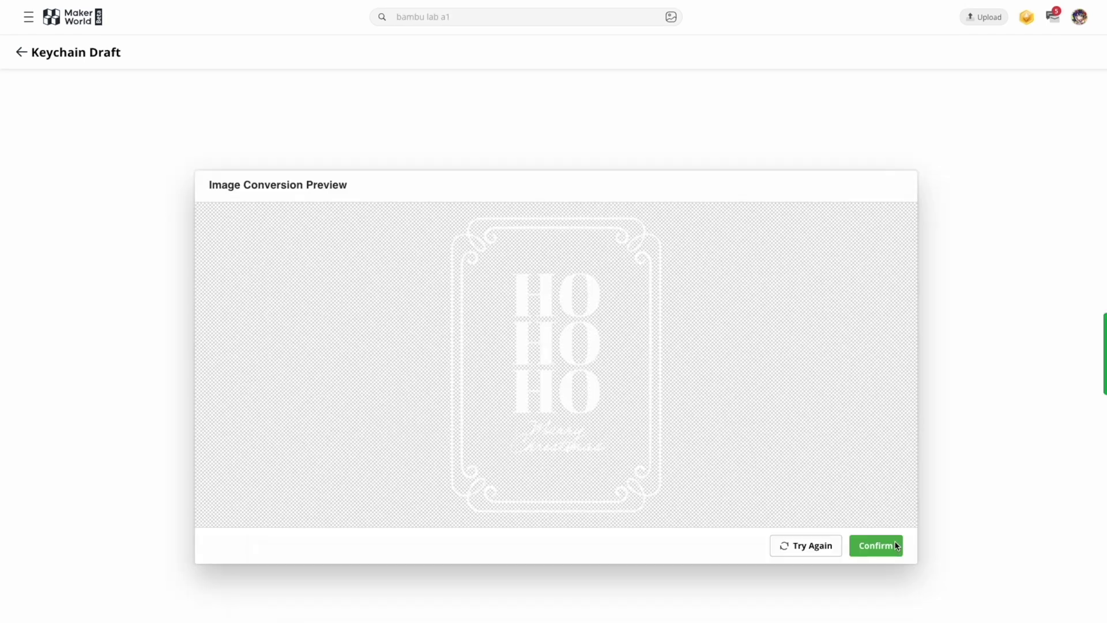
pyautogui.click(887, 545)
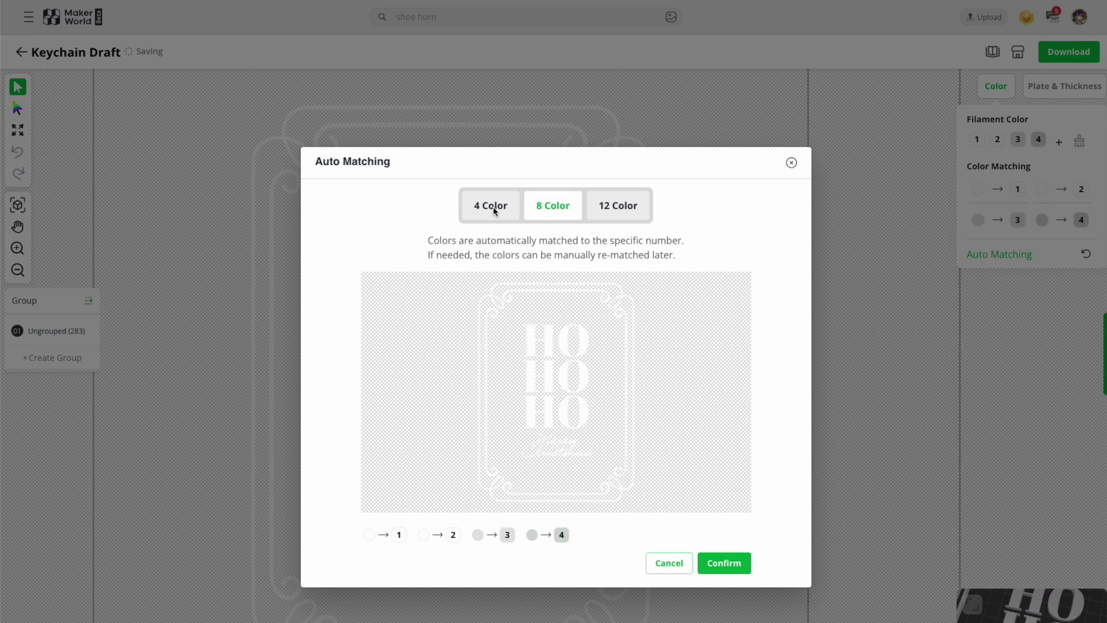
# - Apply 4-colour auto matching, select the HO HO HO letters, and preview the keychain in 3D
pyautogui.click(725, 563)
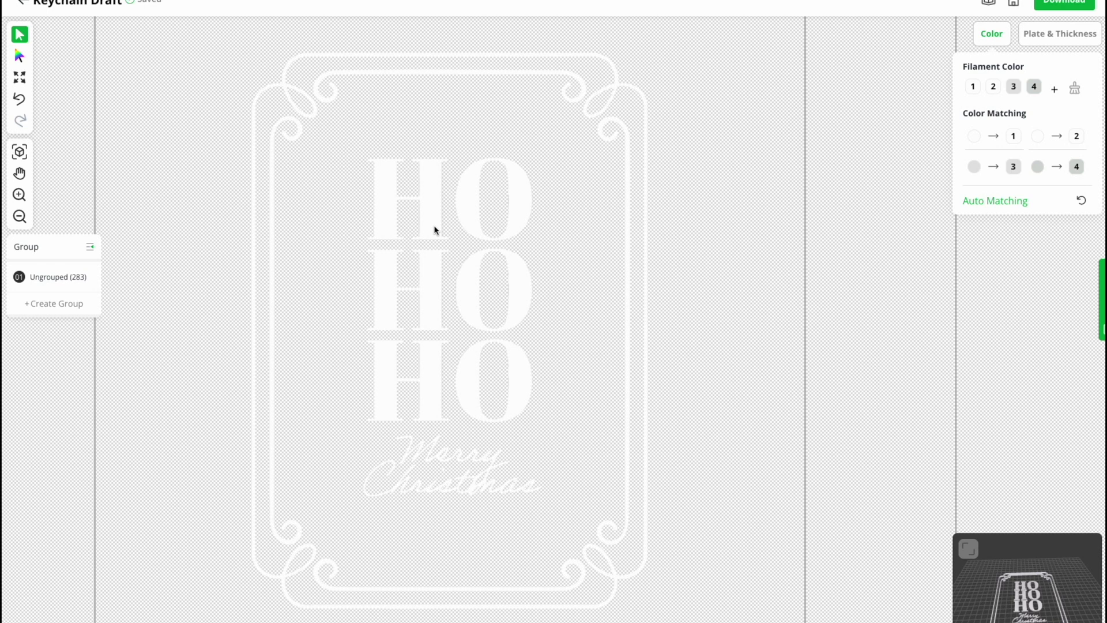
pyautogui.click(435, 231)
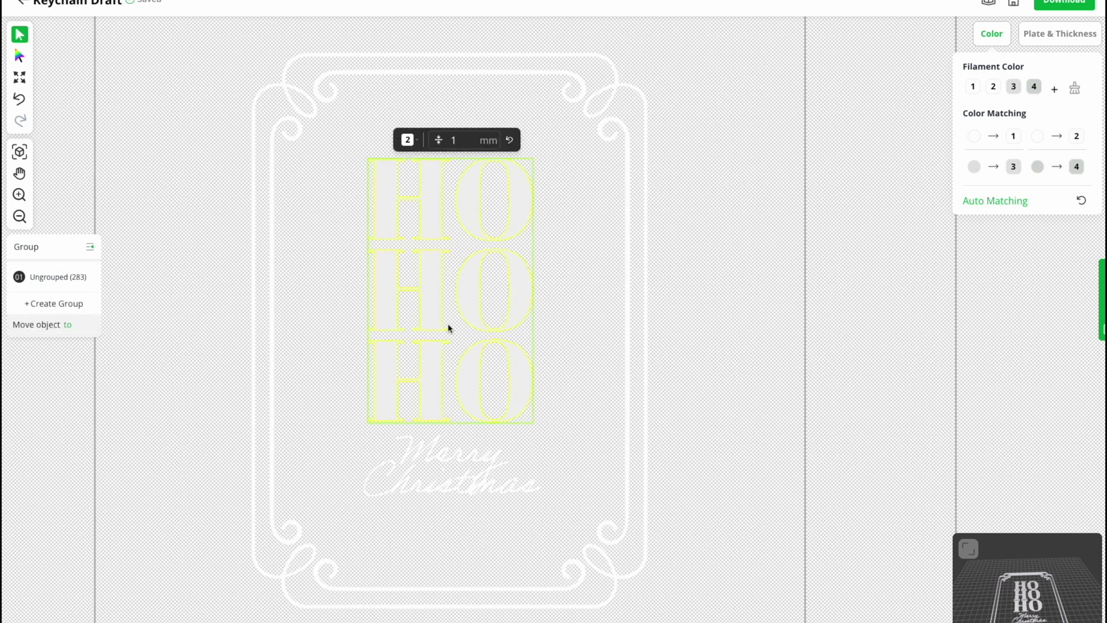
pyautogui.click(968, 549)
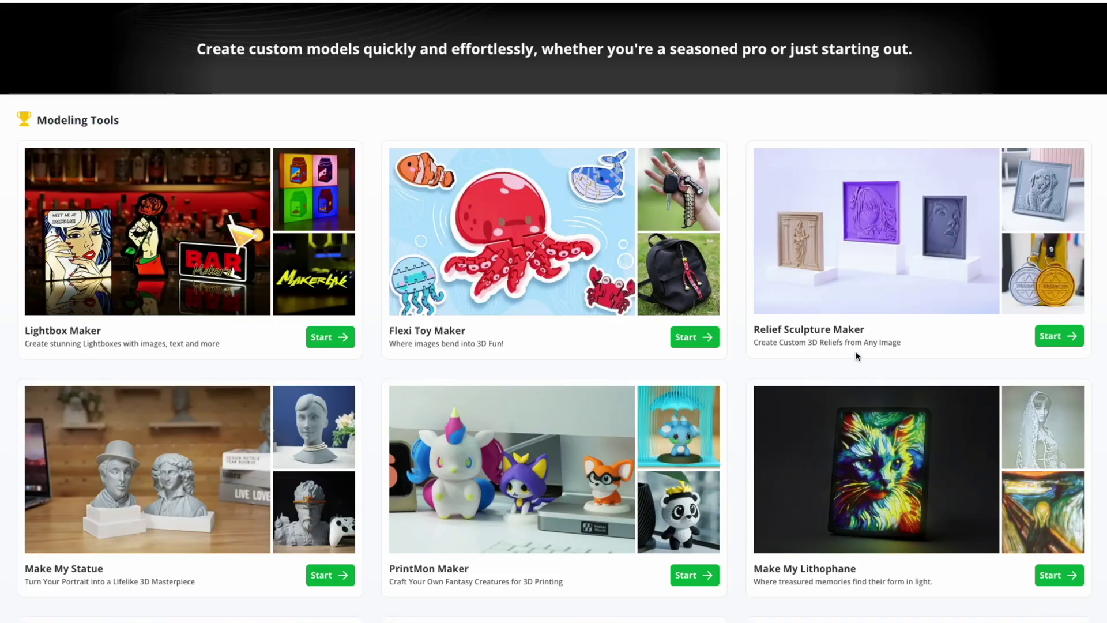
# - Start a new blank Make My Sign draft, dismissing the template suggestions
pyautogui.scroll(-7, 857, 355)
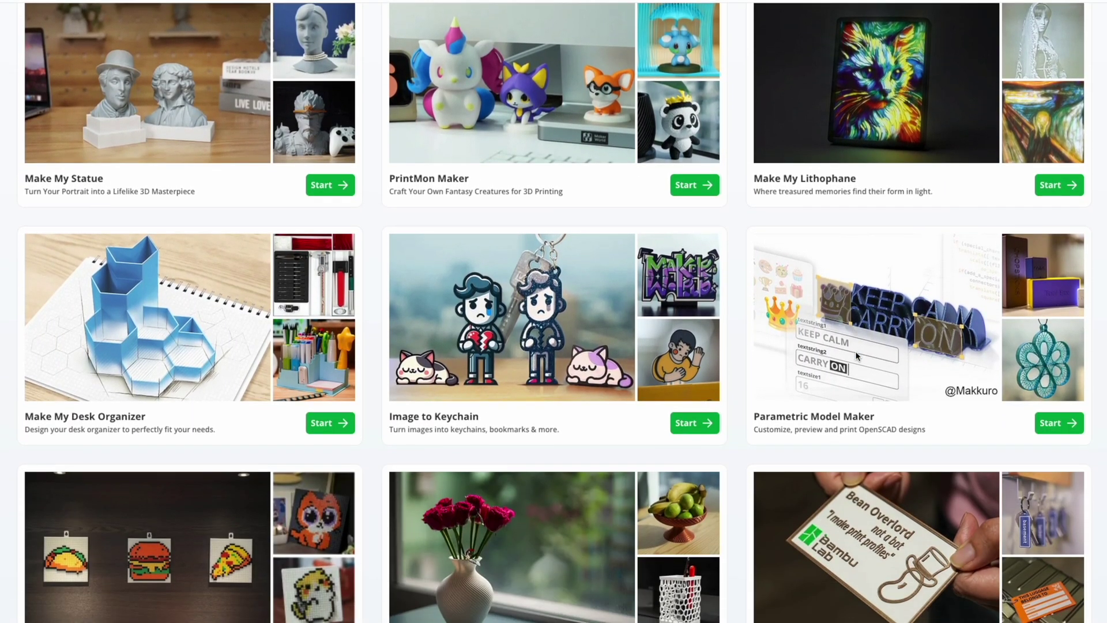
pyautogui.scroll(-3, 858, 356)
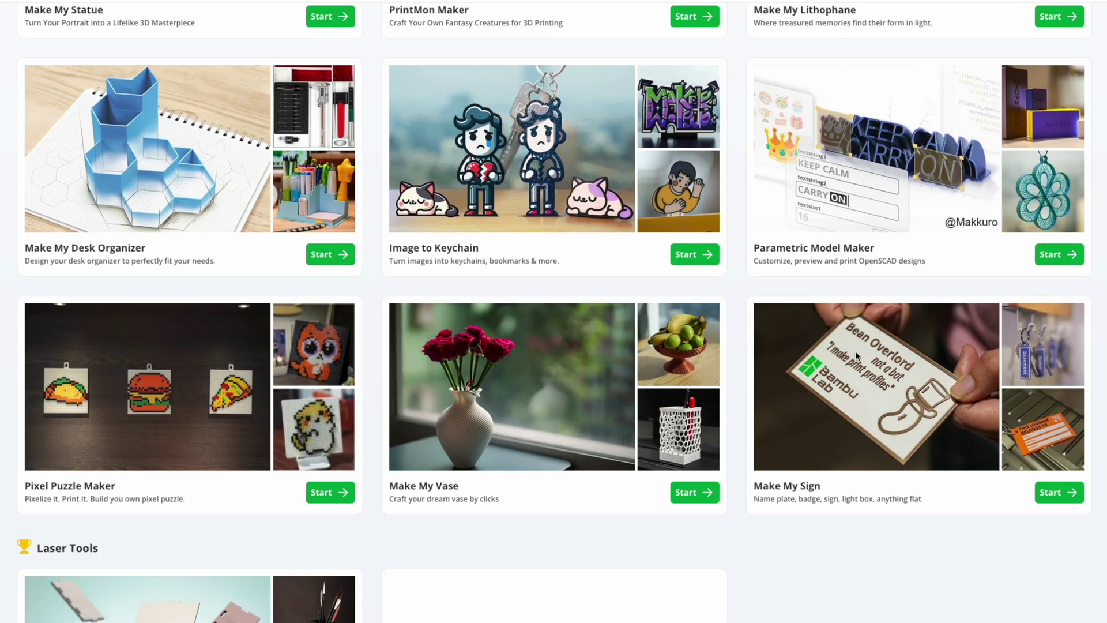
pyautogui.click(1050, 493)
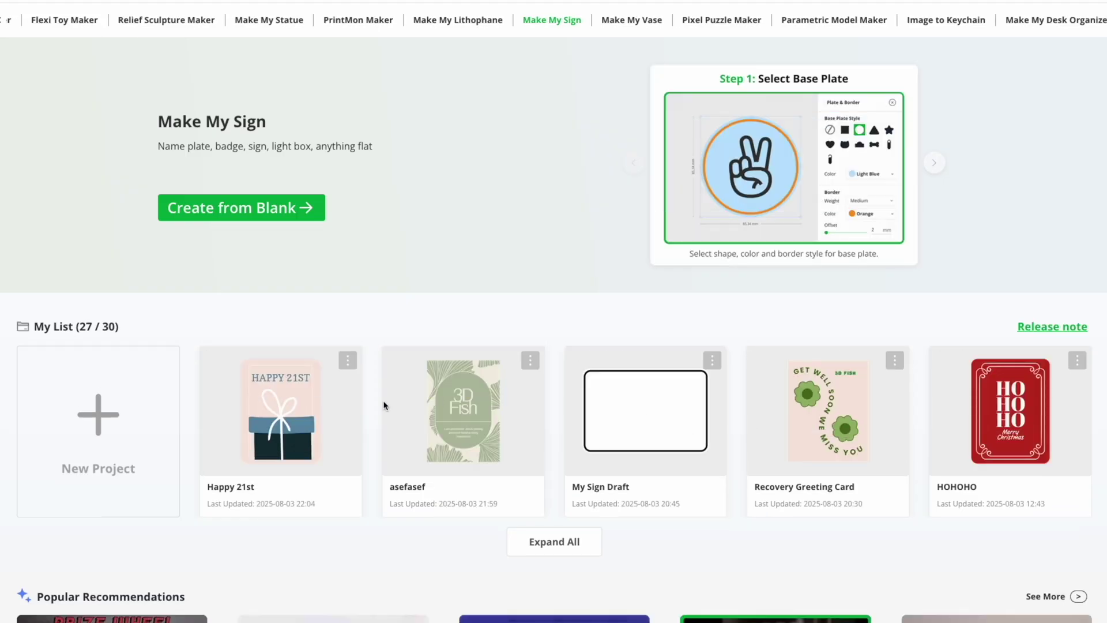
pyautogui.click(81, 404)
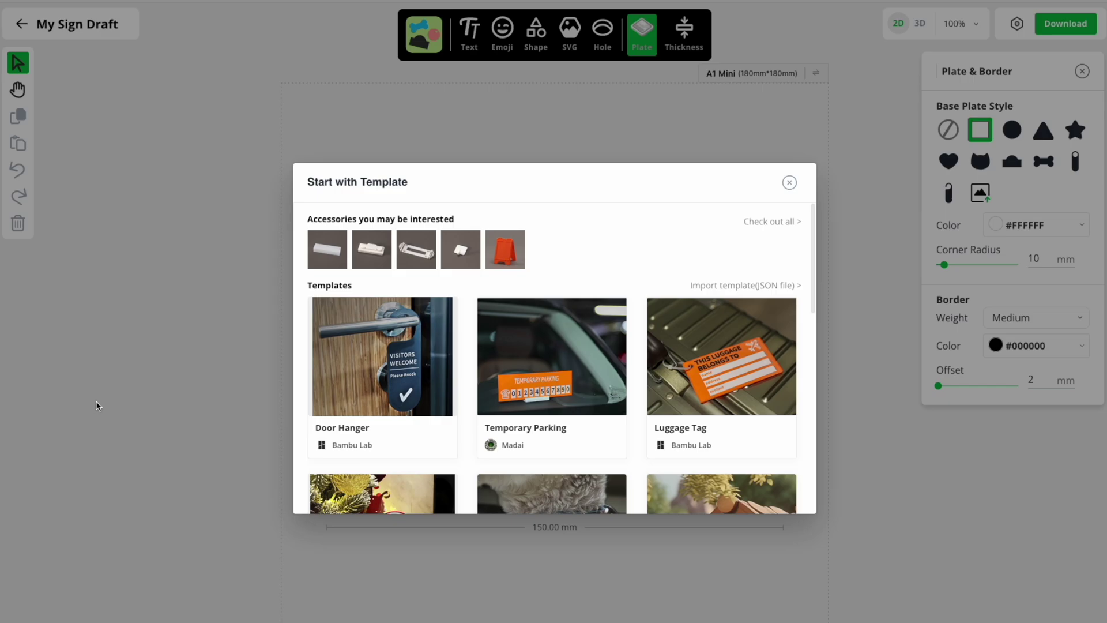
pyautogui.click(790, 183)
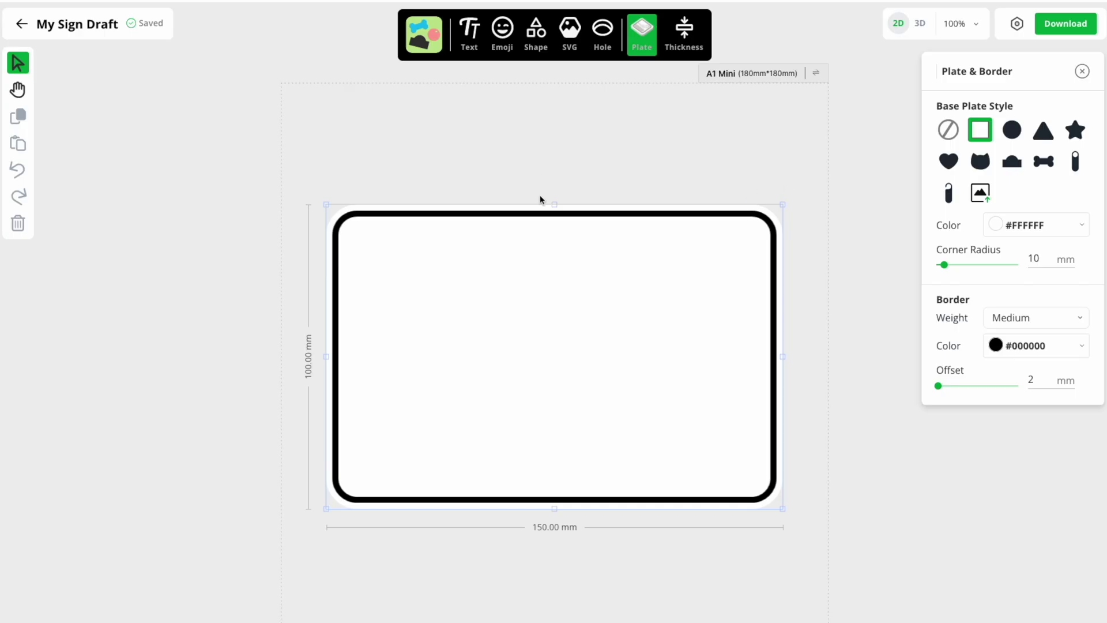
# - Set the plate's Border Weight to None and its colour to the Red preset (#C12E1F)
pyautogui.click(1028, 319)
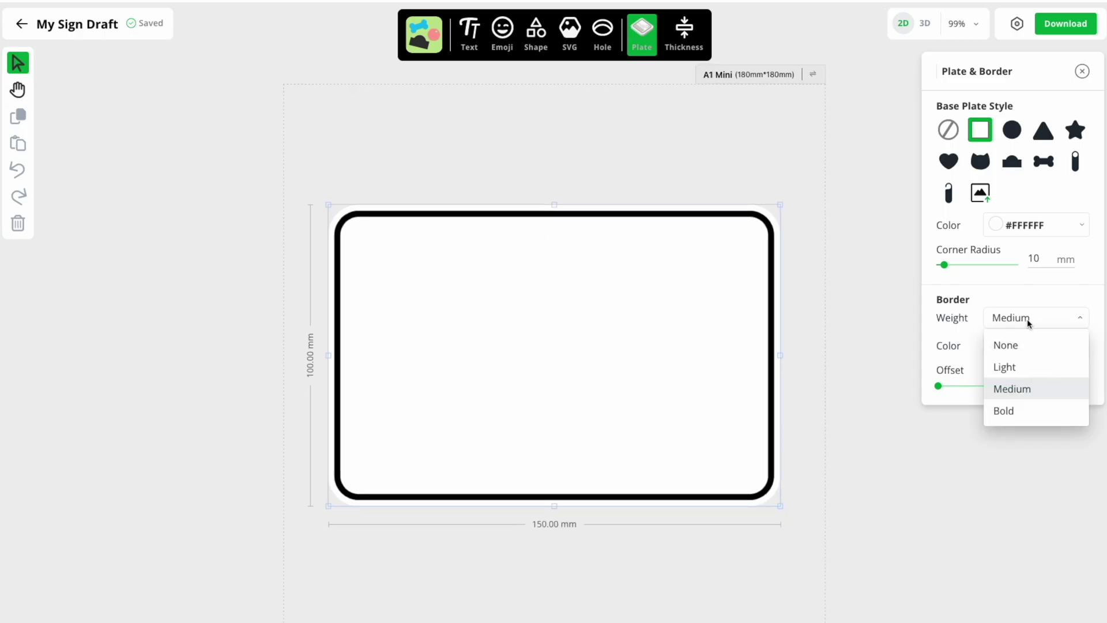
pyautogui.click(1006, 345)
pyautogui.click(1047, 229)
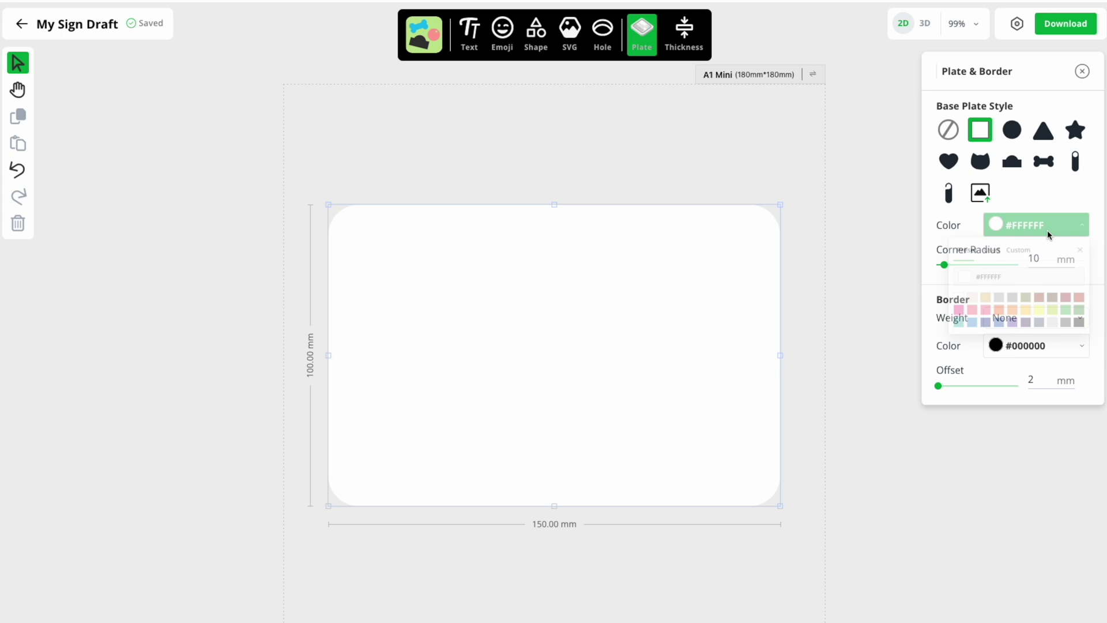
pyautogui.click(1078, 310)
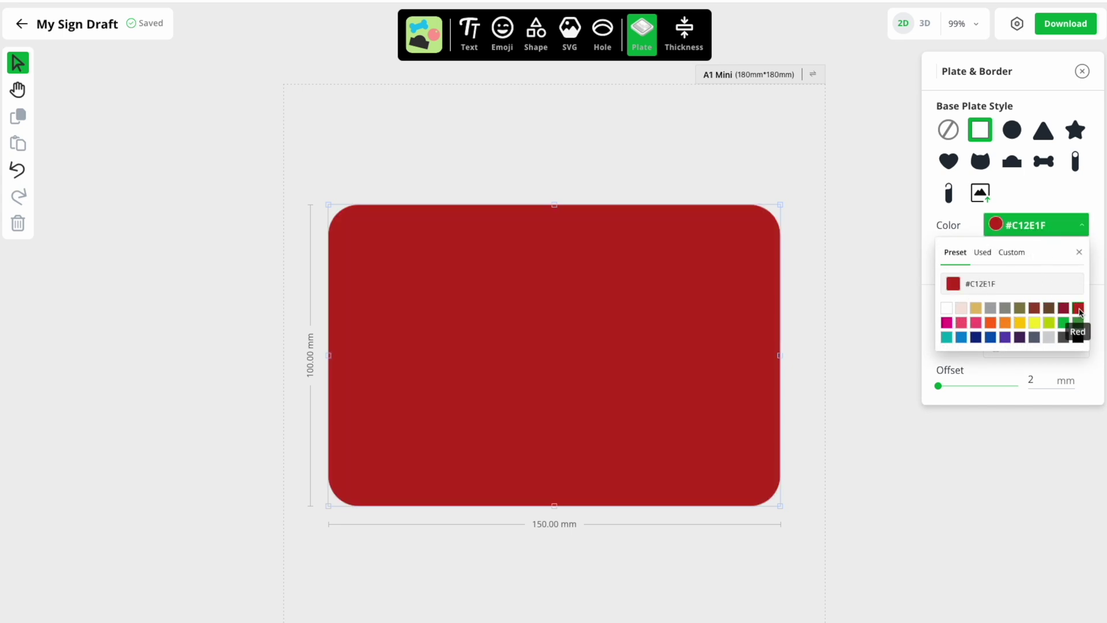
# - Import the HOHOHO Keychain Draft design onto the plate via SVG's Import from Image to Keychain
pyautogui.click(610, 20)
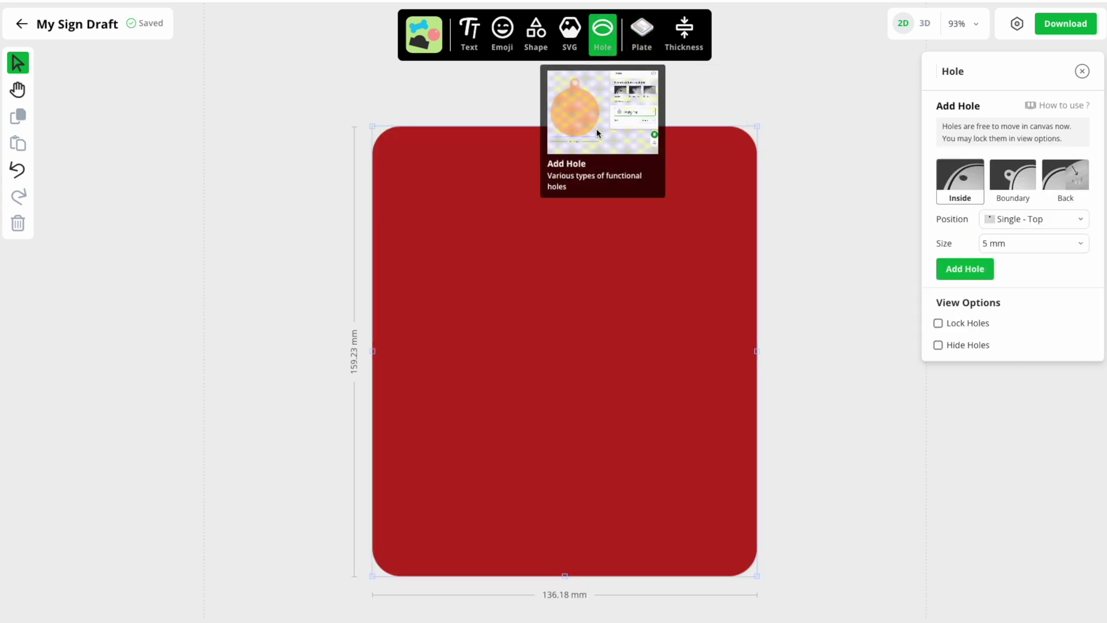
pyautogui.click(570, 33)
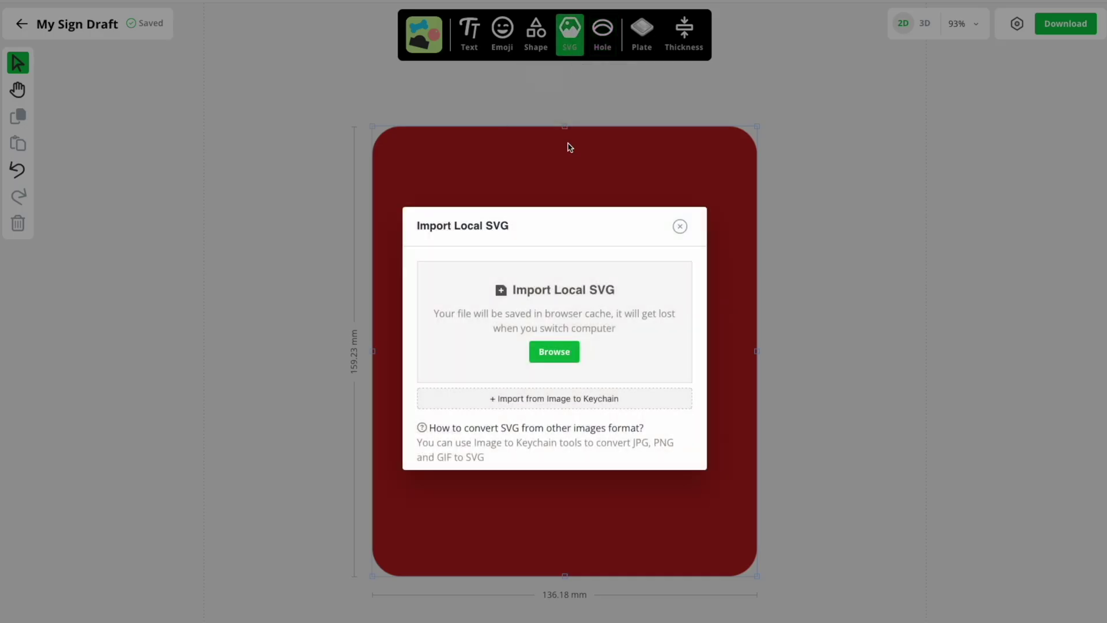
pyautogui.click(545, 394)
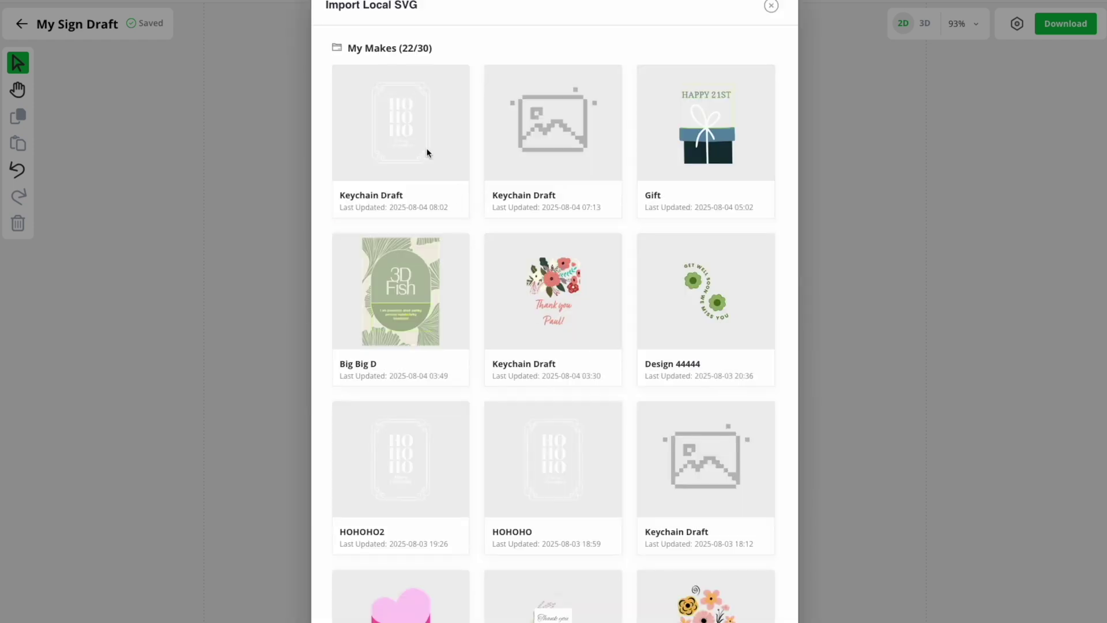
pyautogui.click(401, 142)
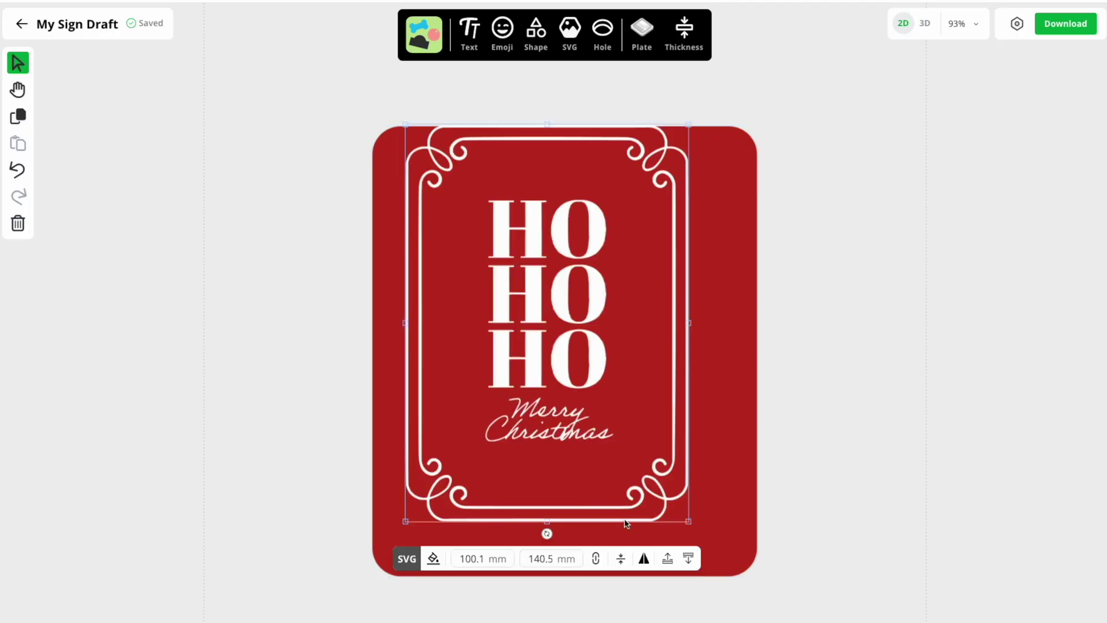
# - Move the HO HO HO design so it snaps to the plate's centre guide
pyautogui.moveTo(583, 369); pyautogui.dragTo(600, 392)
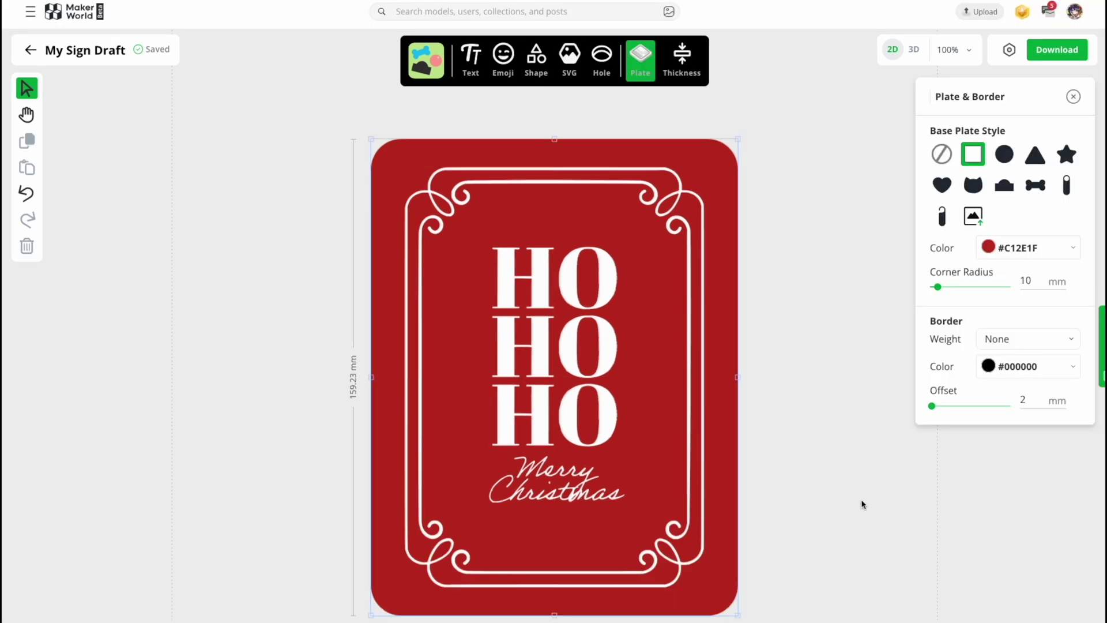
pyautogui.click(863, 504)
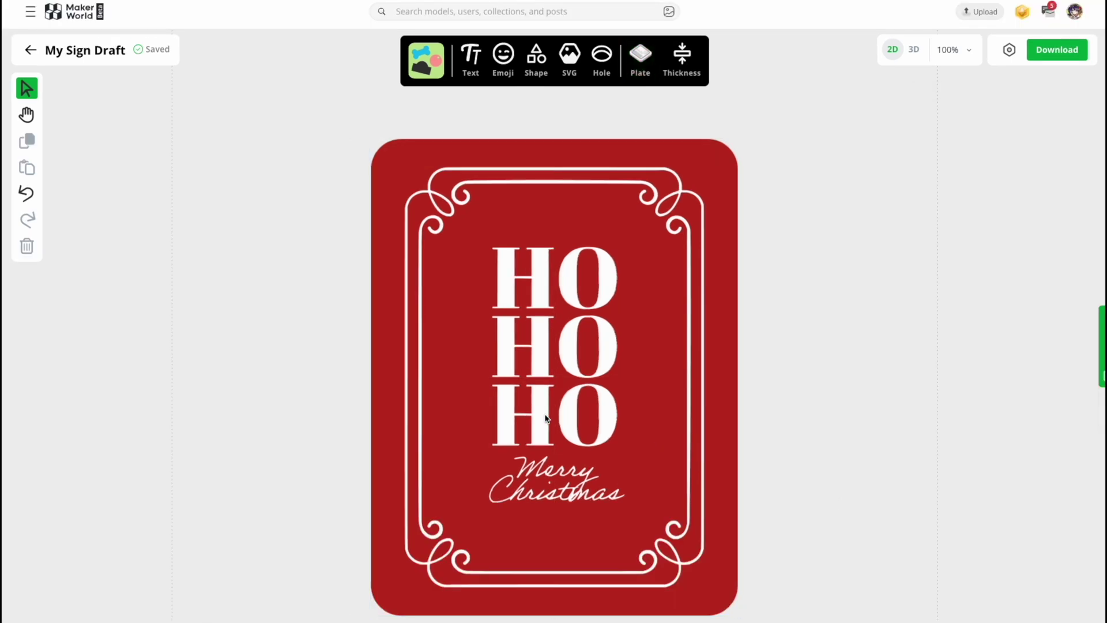
pyautogui.click(728, 334)
pyautogui.moveTo(557, 340); pyautogui.dragTo(558, 340)
# - Check the base plate's thickness setting and preview the sign in 3D before returning to 2D
pyautogui.click(734, 259)
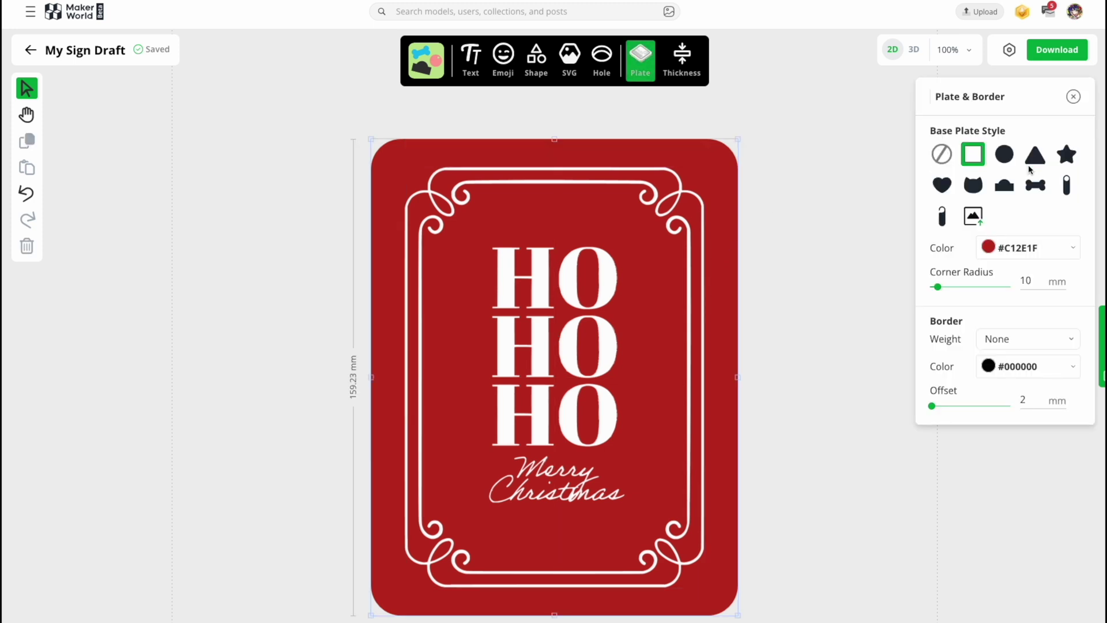
pyautogui.click(683, 57)
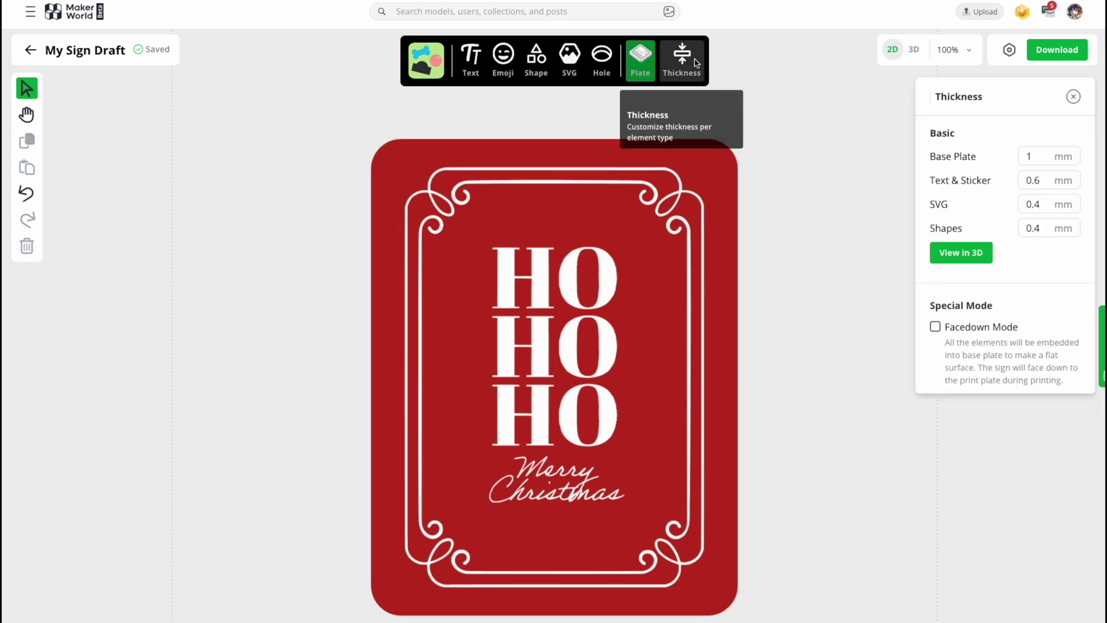
pyautogui.click(1048, 156)
pyautogui.click(962, 252)
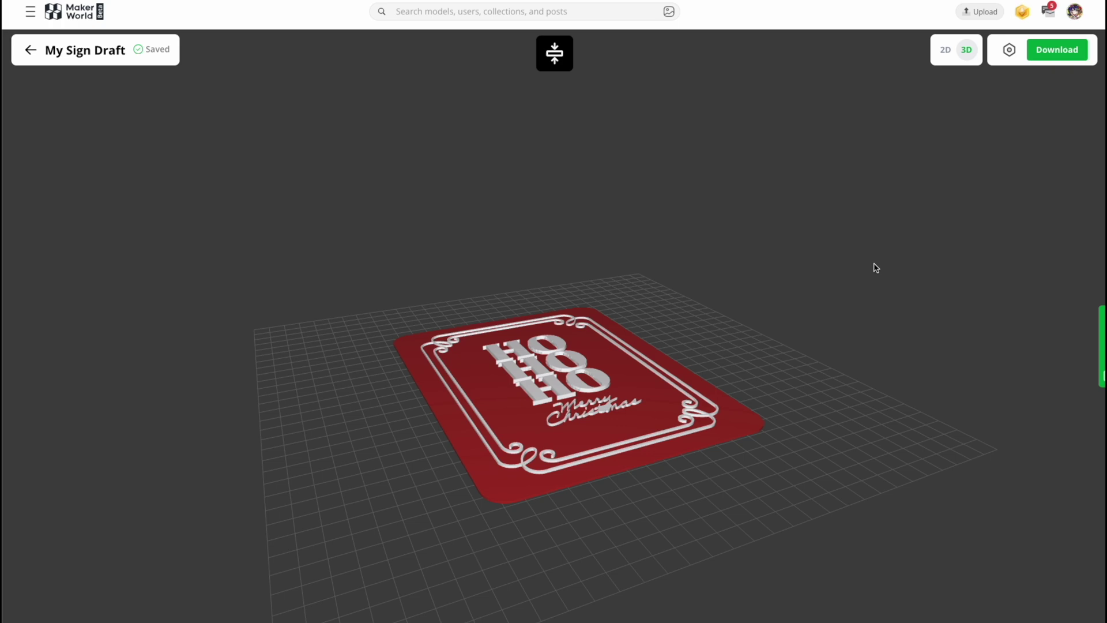
pyautogui.click(554, 53)
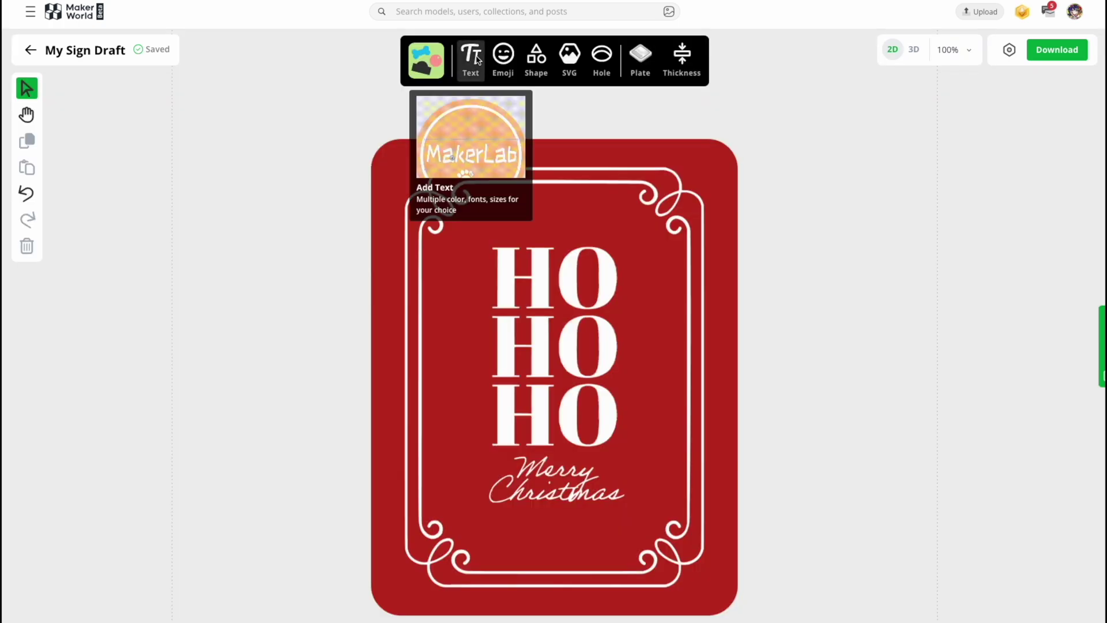
# - Add a Jade White '3D Fish' text line below Merry Christmas and inspect it in 3D
pyautogui.click(472, 58)
pyautogui.moveTo(554, 378); pyautogui.dragTo(567, 521)
pyautogui.hotkey('ctrl', 'a')
pyautogui.write('3D Fish')
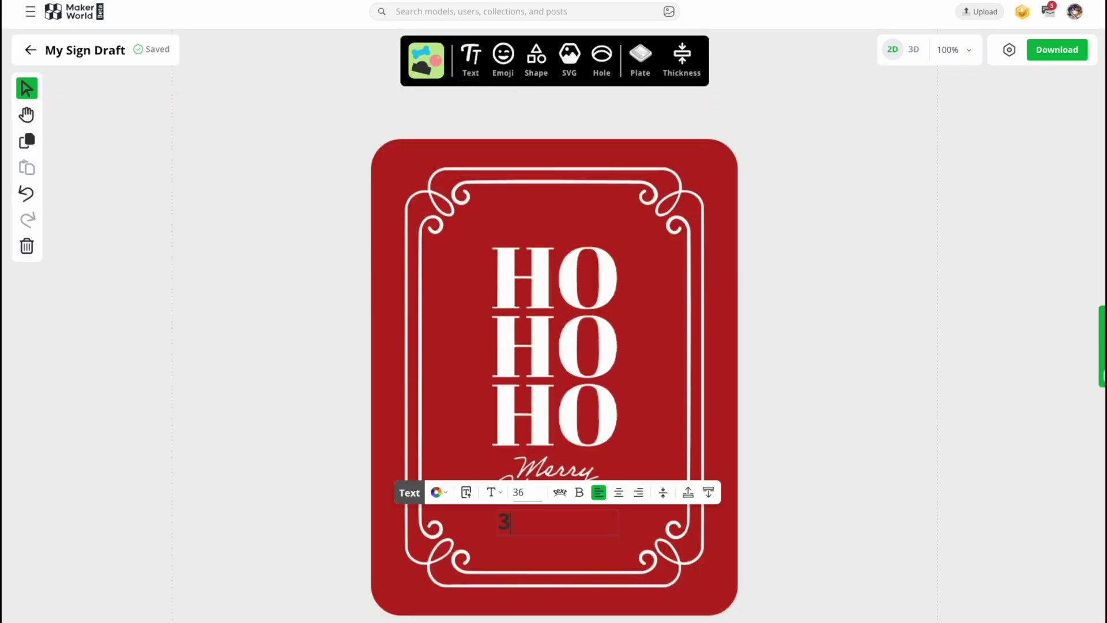
pyautogui.click(436, 492)
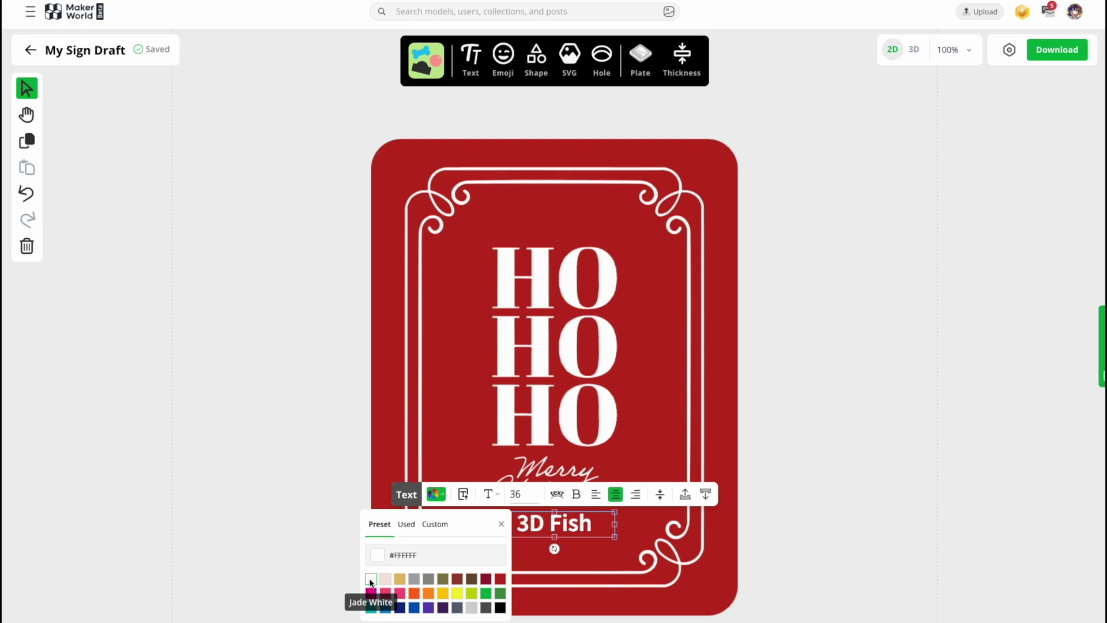
pyautogui.click(877, 522)
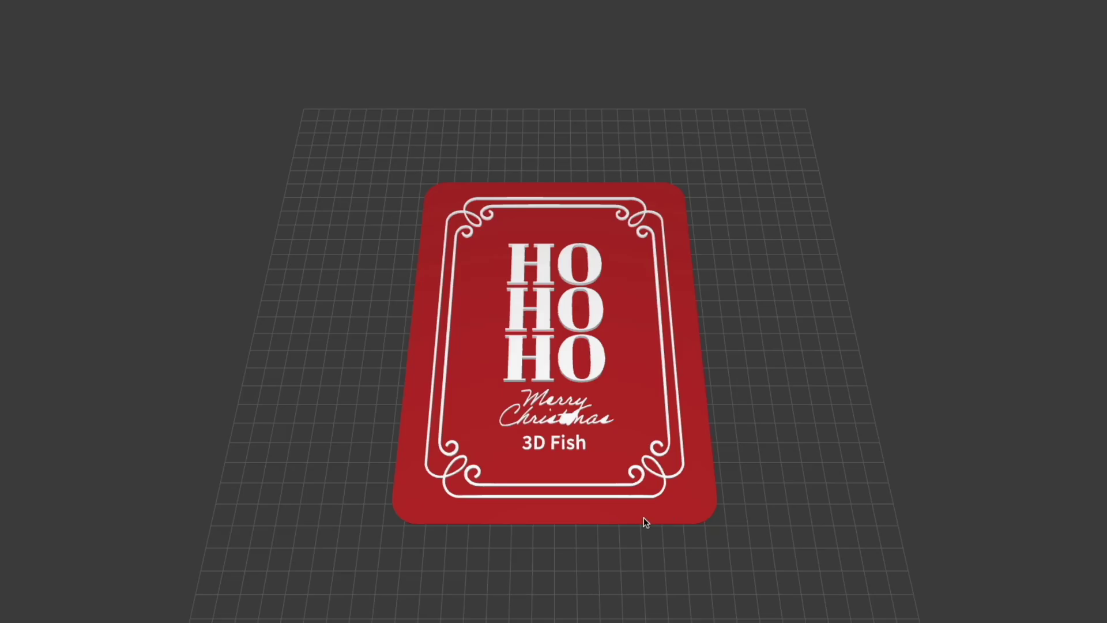
pyautogui.moveTo(643, 518); pyautogui.dragTo(726, 496)
pyautogui.moveTo(480, 573); pyautogui.dragTo(538, 517)
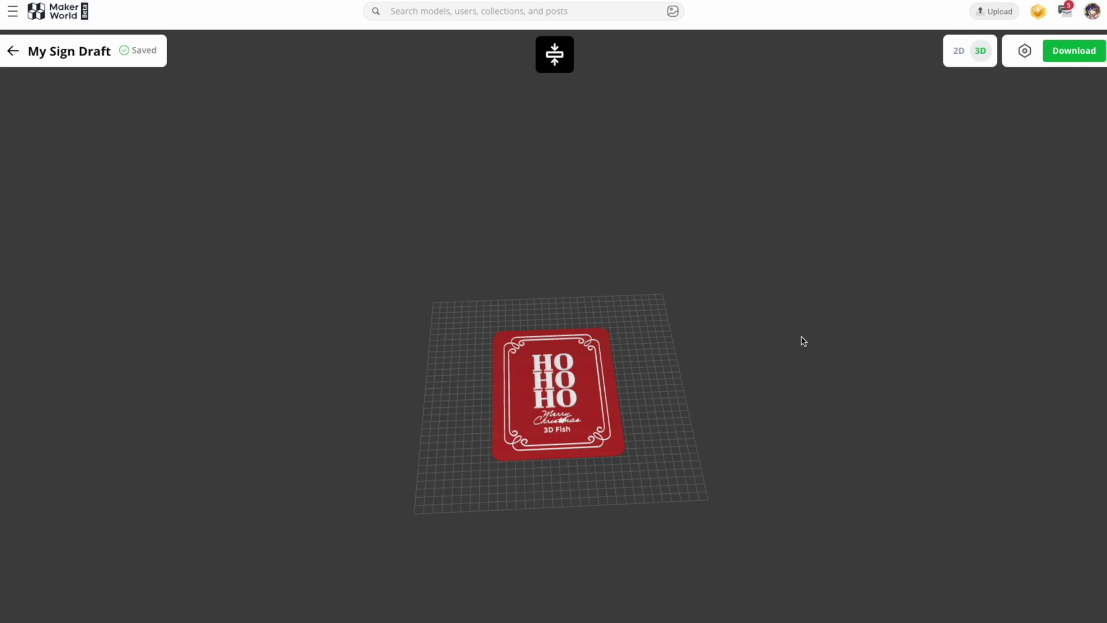
# - Download the sign as HOHOHO.3mf with the customizable file included
pyautogui.click(1070, 51)
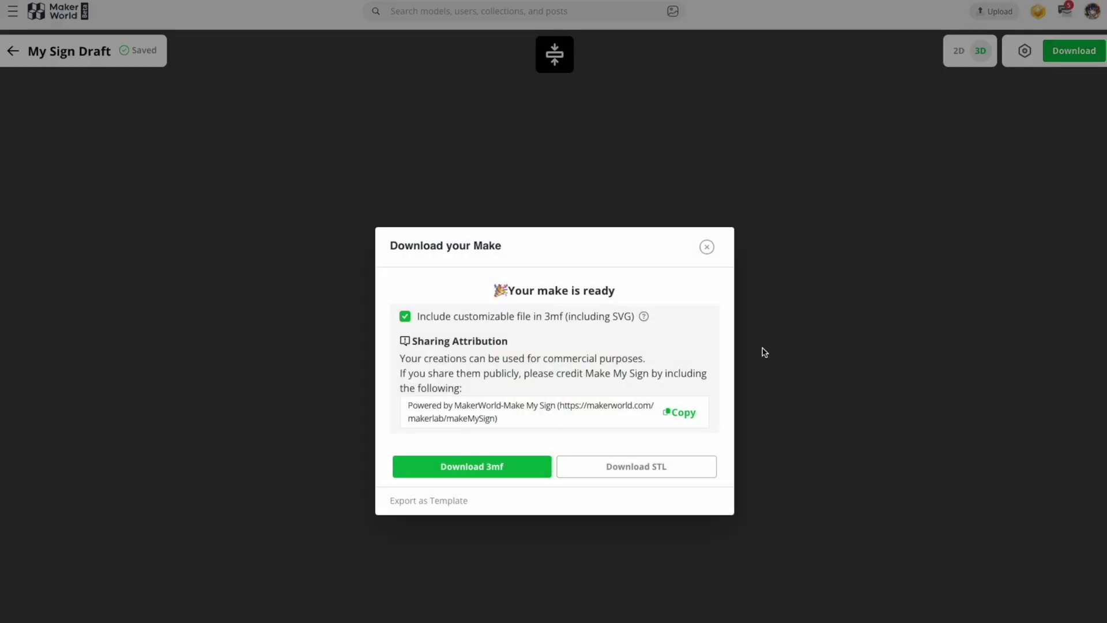
pyautogui.click(509, 469)
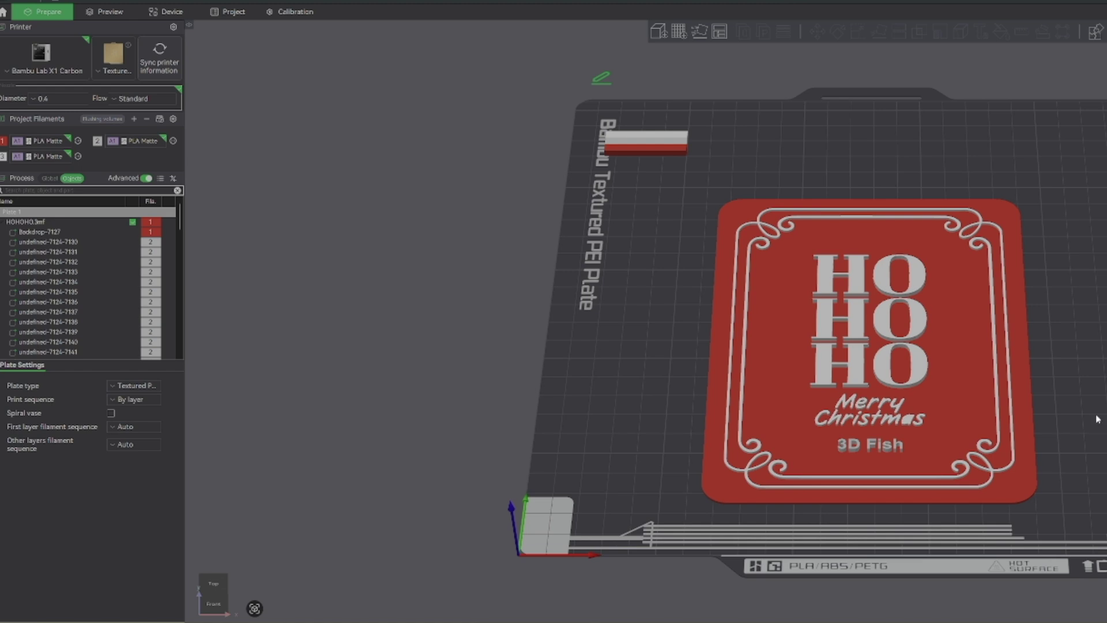
# - Sync the printer's nozzle and filament information so all three filaments read Bambu PLA Basic
pyautogui.scroll(-3, 1097, 419)
pyautogui.scroll(-2, 1094, 419)
pyautogui.moveTo(615, 338)
pyautogui.mouseDown()
pyautogui.moveTo(613, 371)
pyautogui.moveTo(621, 353)
pyautogui.mouseUp()
pyautogui.click(160, 56)
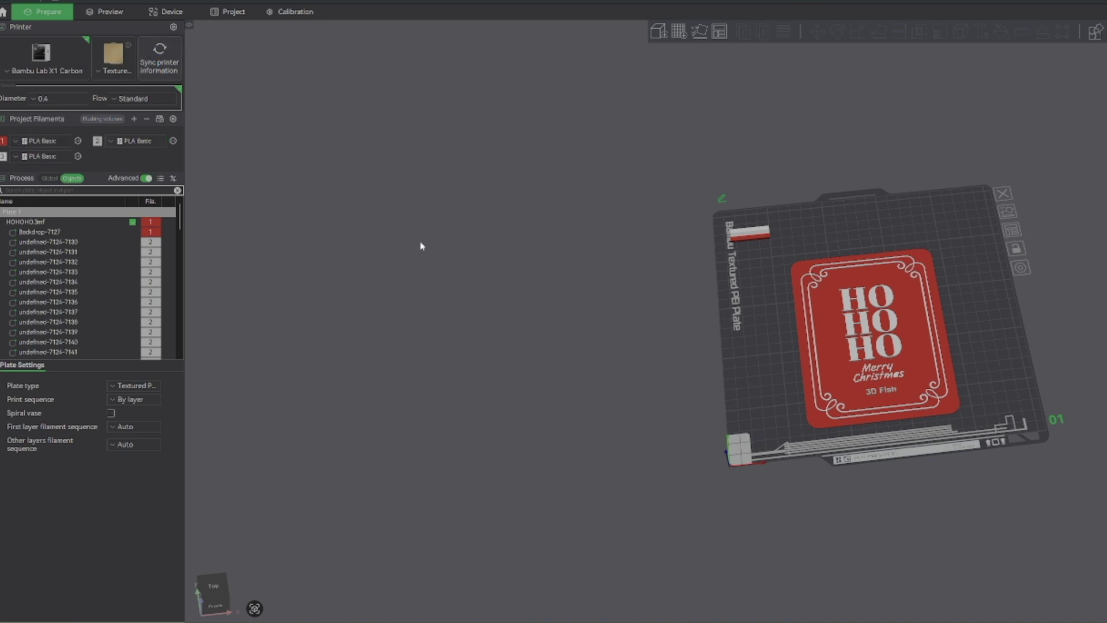
pyautogui.click(326, 122)
# - Review the Project and Device pages, then return to Prepare's printer preset list
pyautogui.click(227, 13)
pyautogui.click(168, 11)
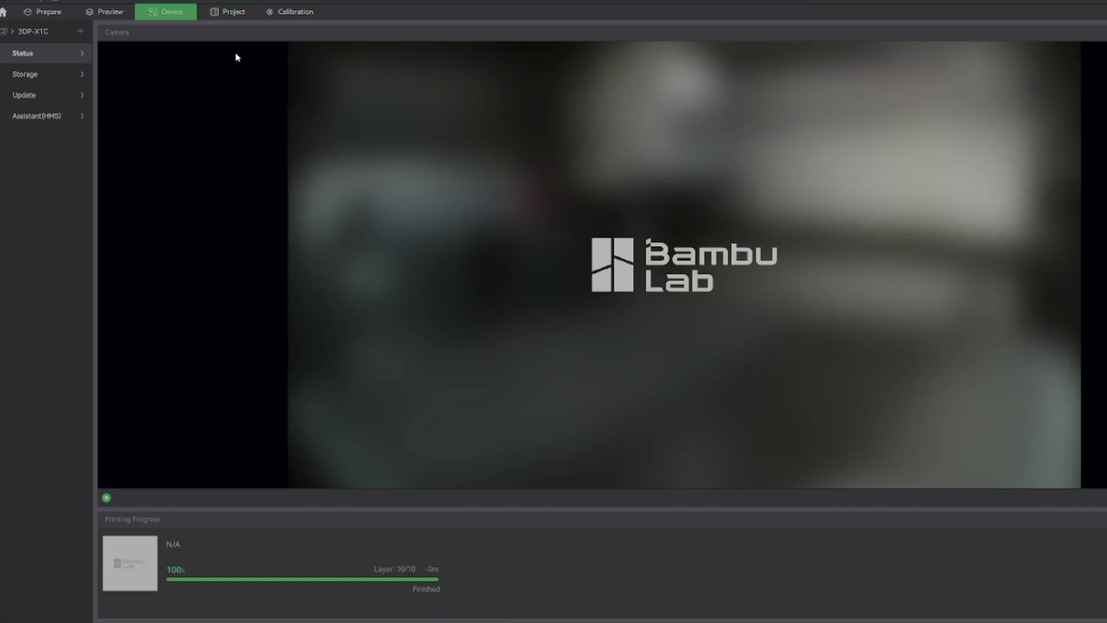
pyautogui.click(60, 36)
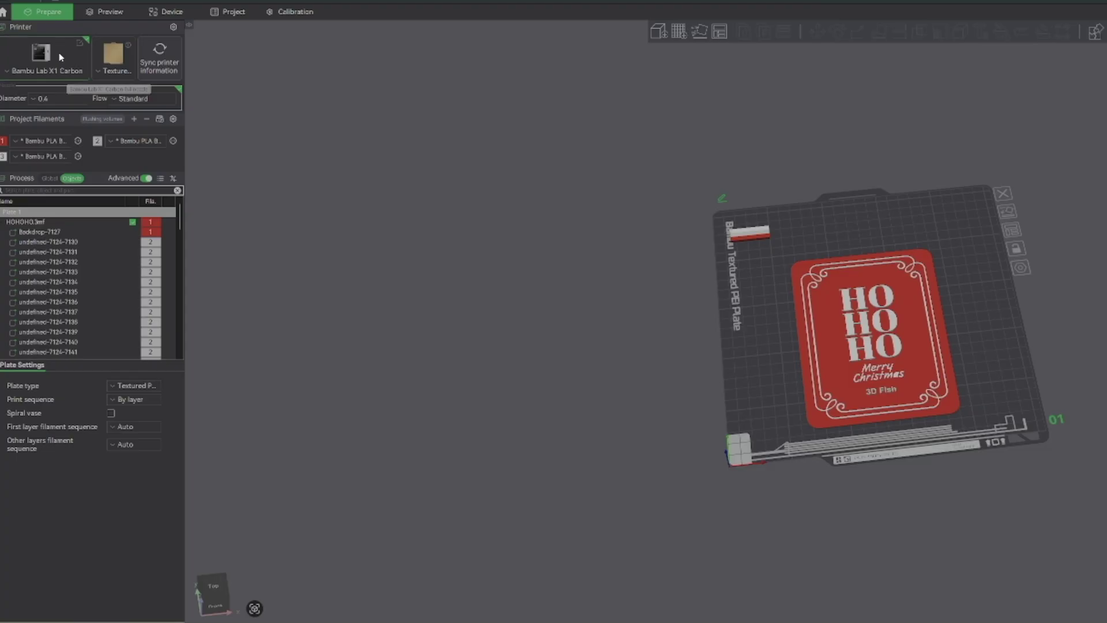
# - Re-sync printer information, accepting the nozzle info and choosing Don't save for filament preset changes
pyautogui.click(61, 57)
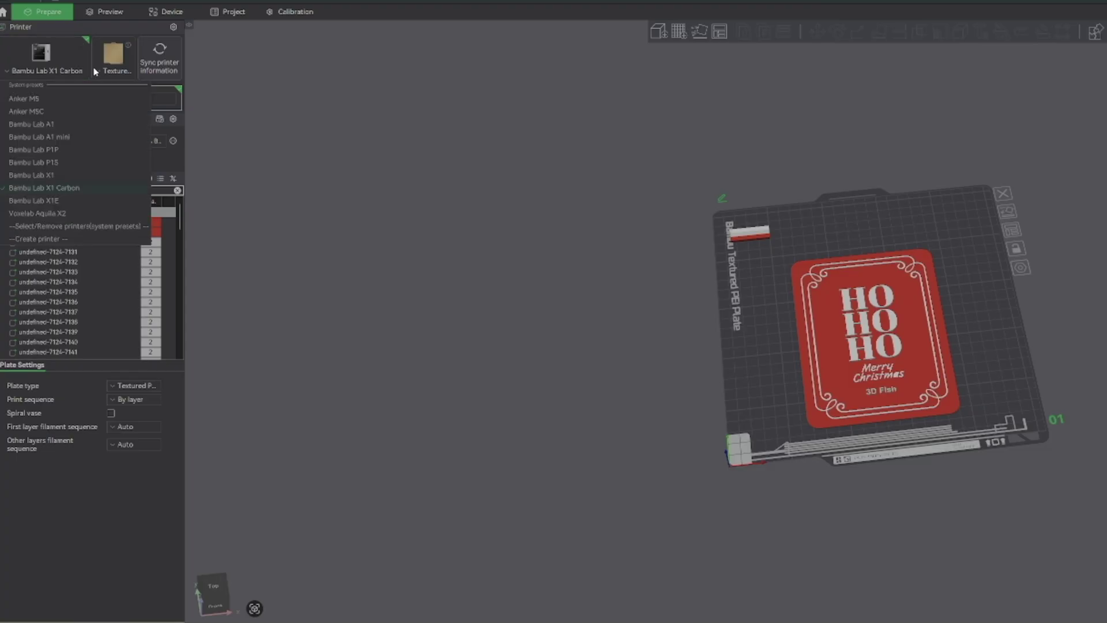
pyautogui.click(122, 72)
pyautogui.click(160, 57)
pyautogui.click(159, 58)
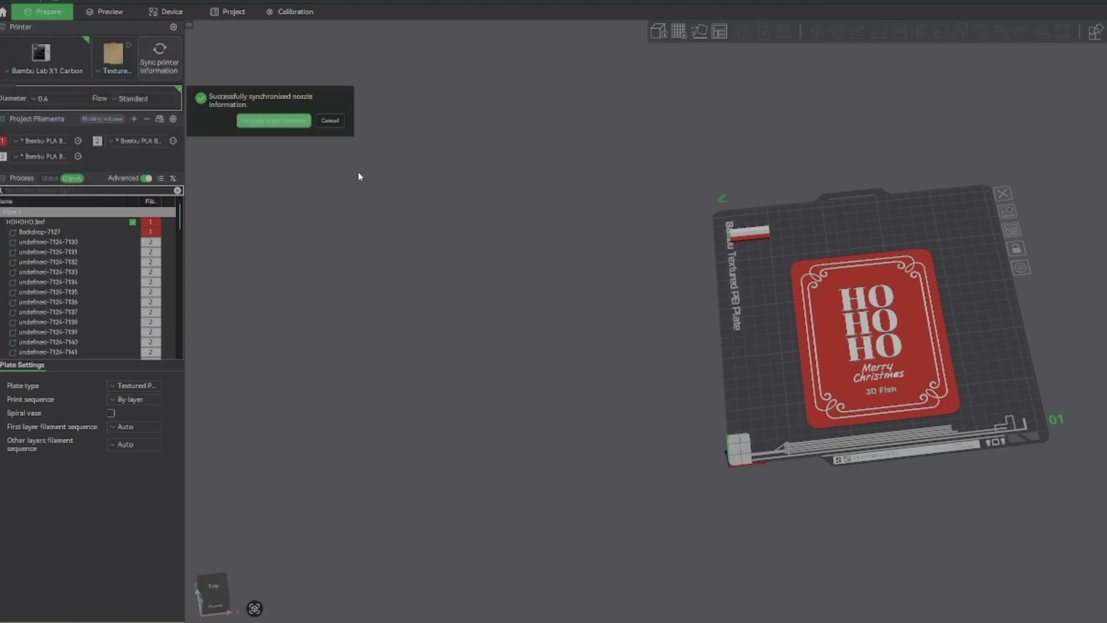
pyautogui.click(278, 120)
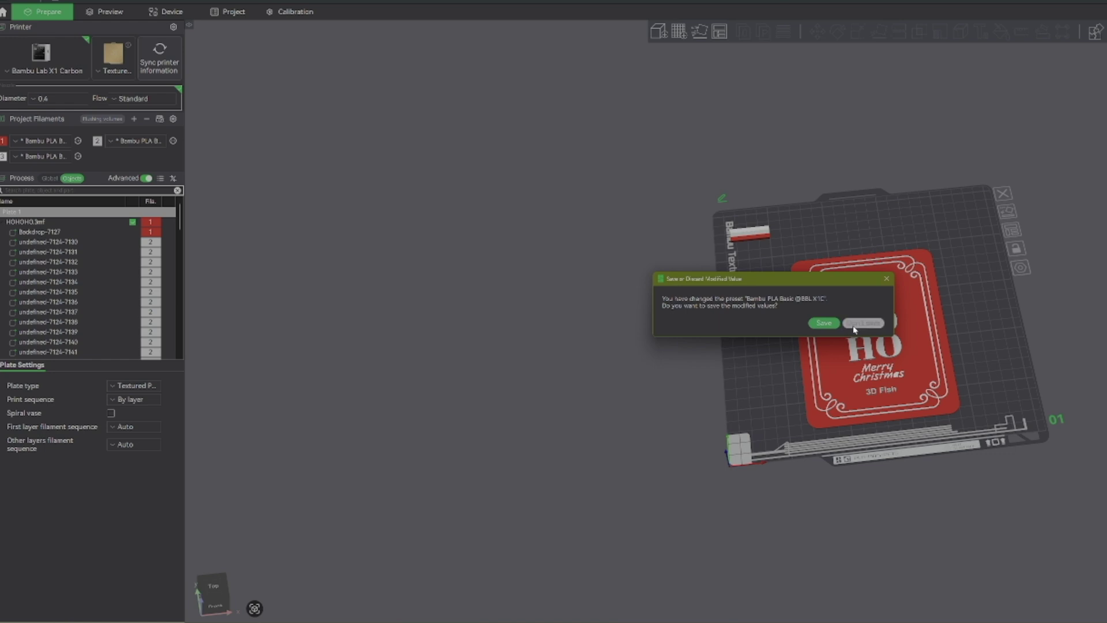
pyautogui.click(855, 327)
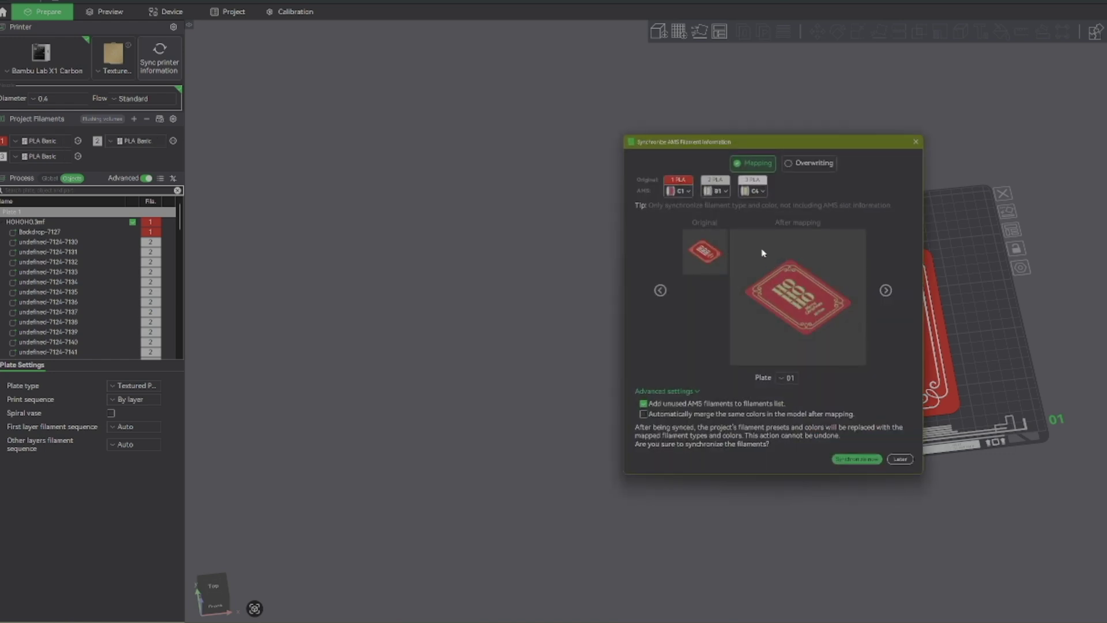
# - Map filaments 3 and 2 to AMS spool C2 and synchronize the filament information
pyautogui.click(749, 191)
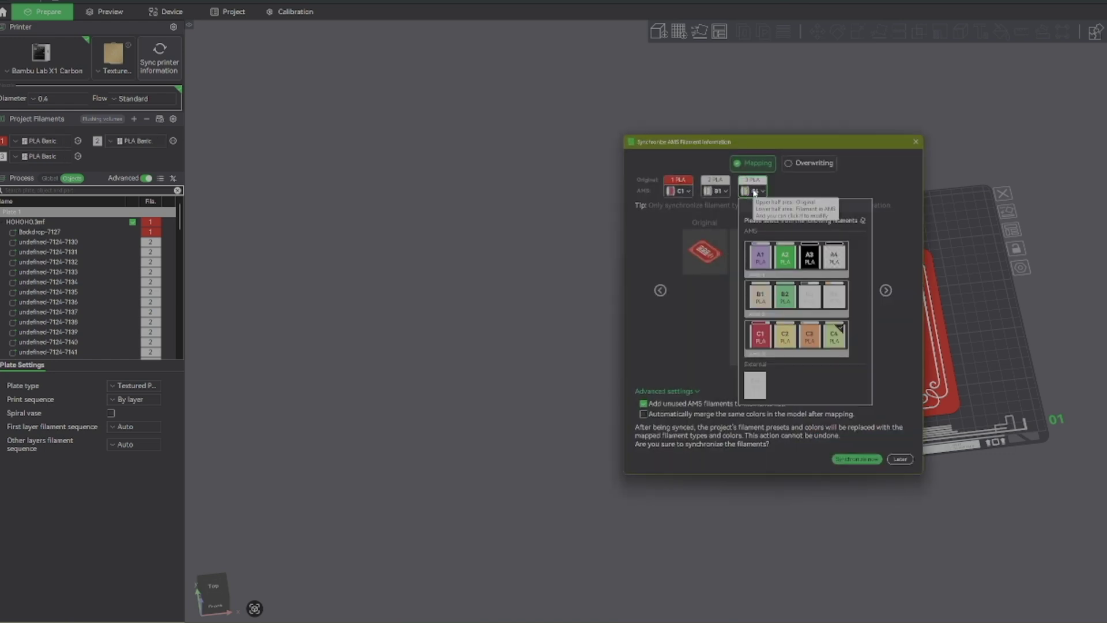
pyautogui.click(755, 191)
pyautogui.click(758, 191)
pyautogui.click(787, 257)
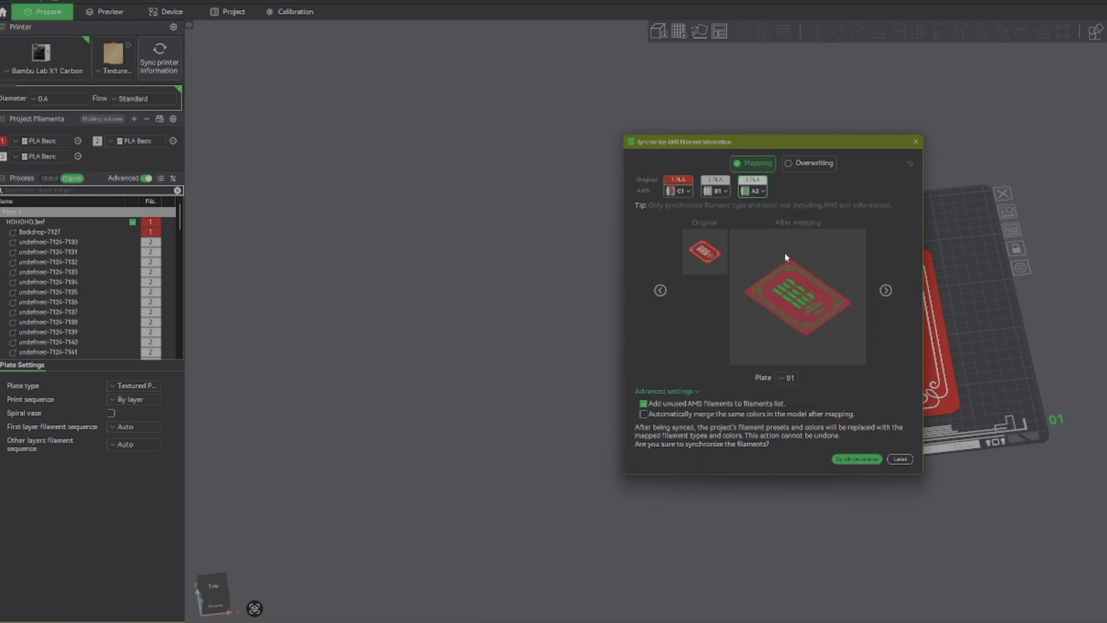
pyautogui.click(762, 191)
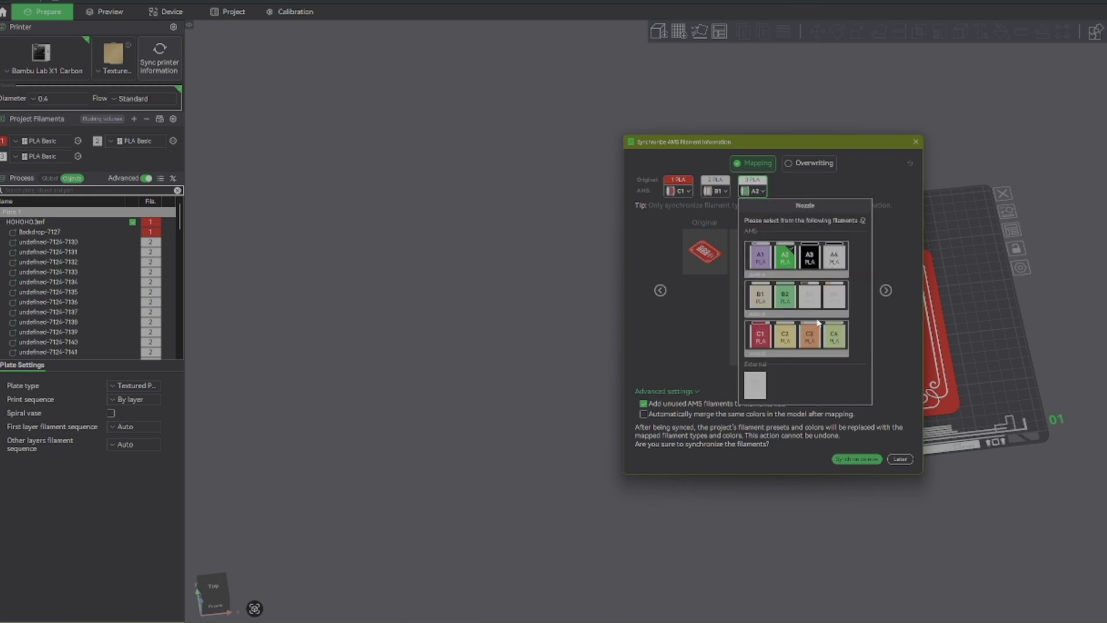
pyautogui.click(792, 330)
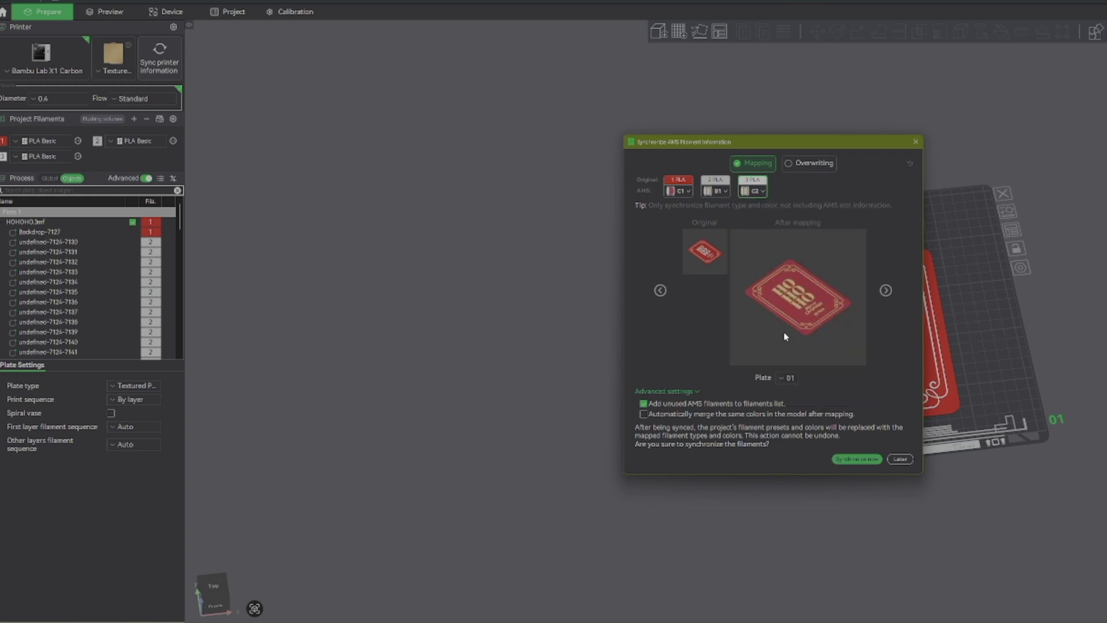
pyautogui.click(720, 191)
pyautogui.click(746, 335)
pyautogui.click(867, 460)
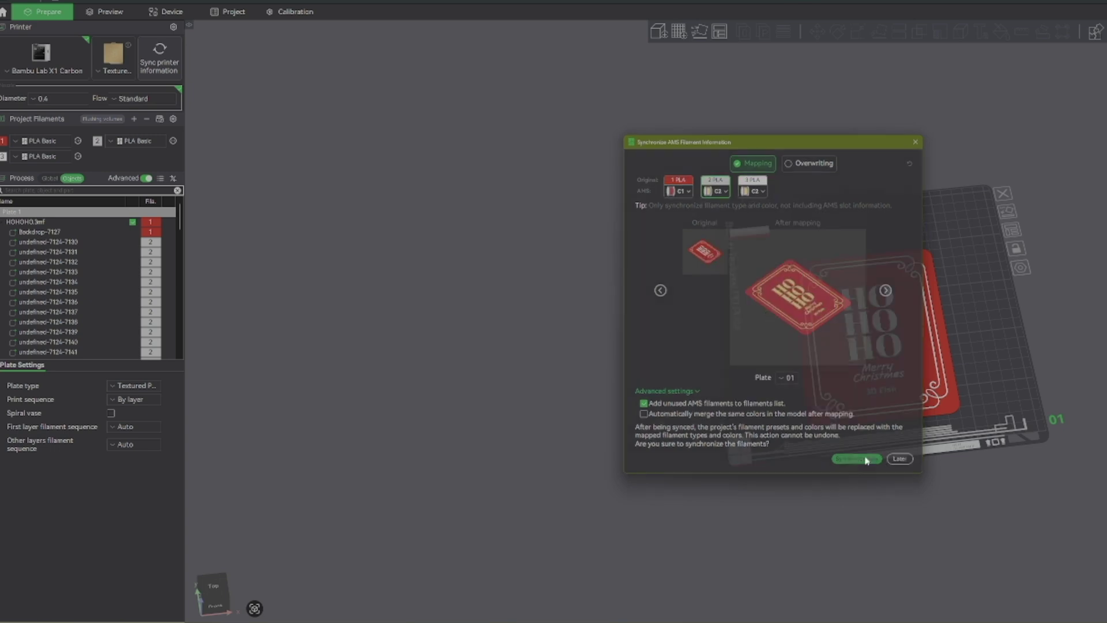
# - Slice the HOHOHO plate in Preview, giving a 2h19m, 34.94 g print
pyautogui.scroll(5, 971, 316)
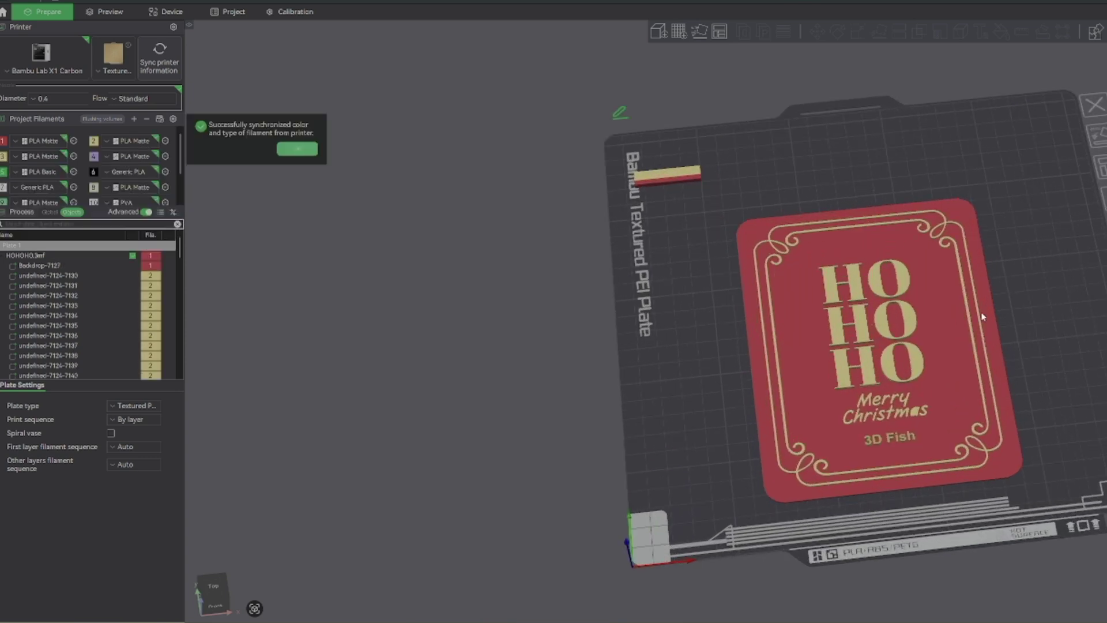
pyautogui.moveTo(1066, 225); pyautogui.dragTo(1073, 285)
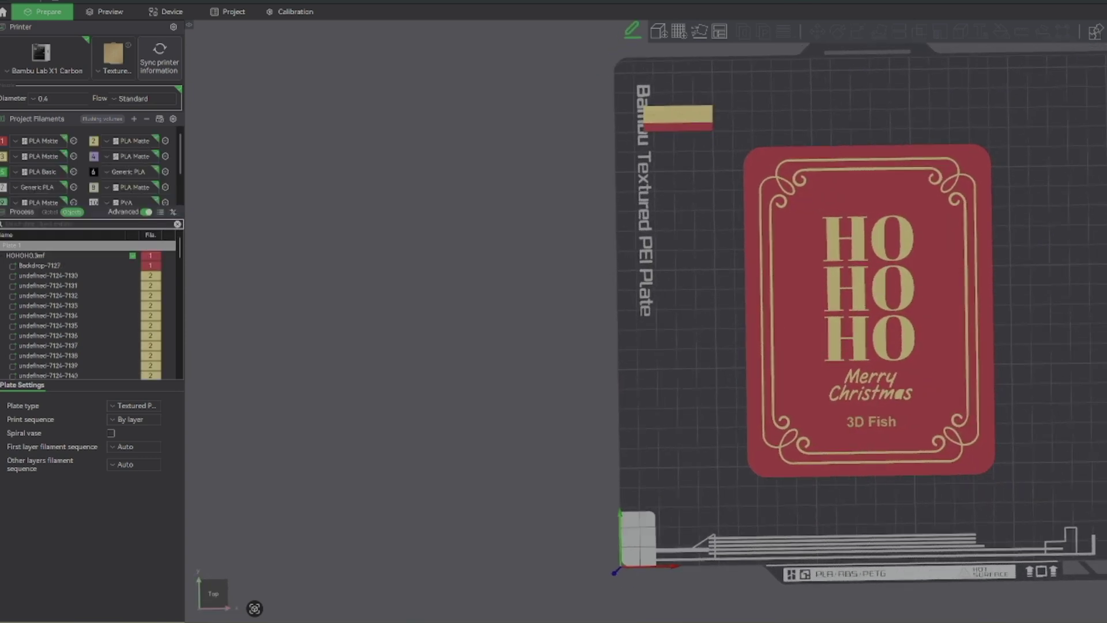
pyautogui.press('Tab')
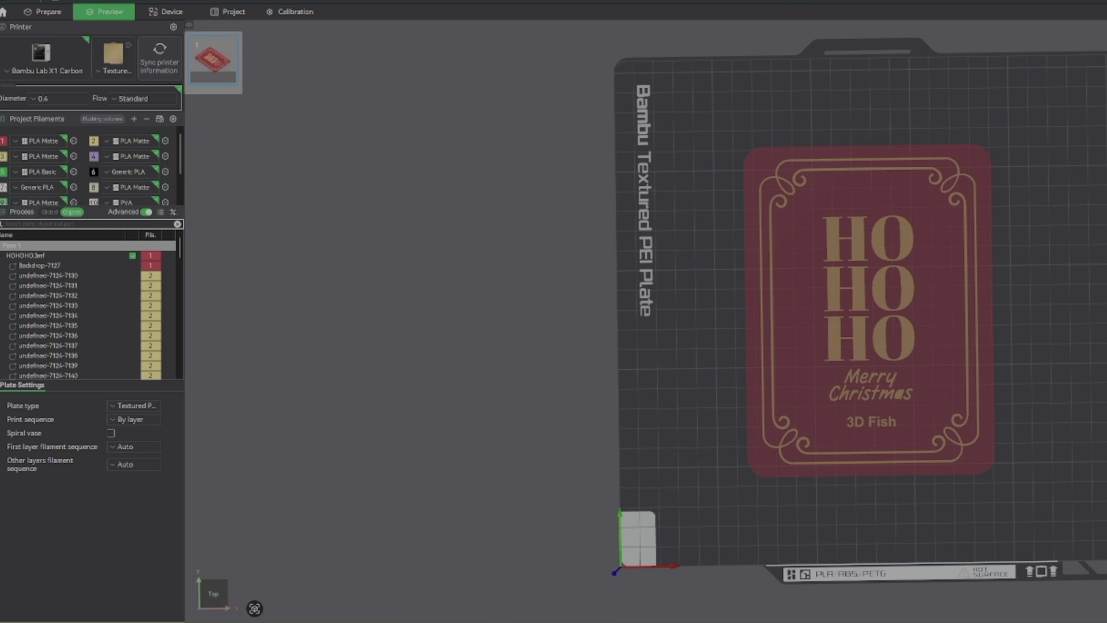
pyautogui.moveTo(1094, 281); pyautogui.dragTo(1093, 249)
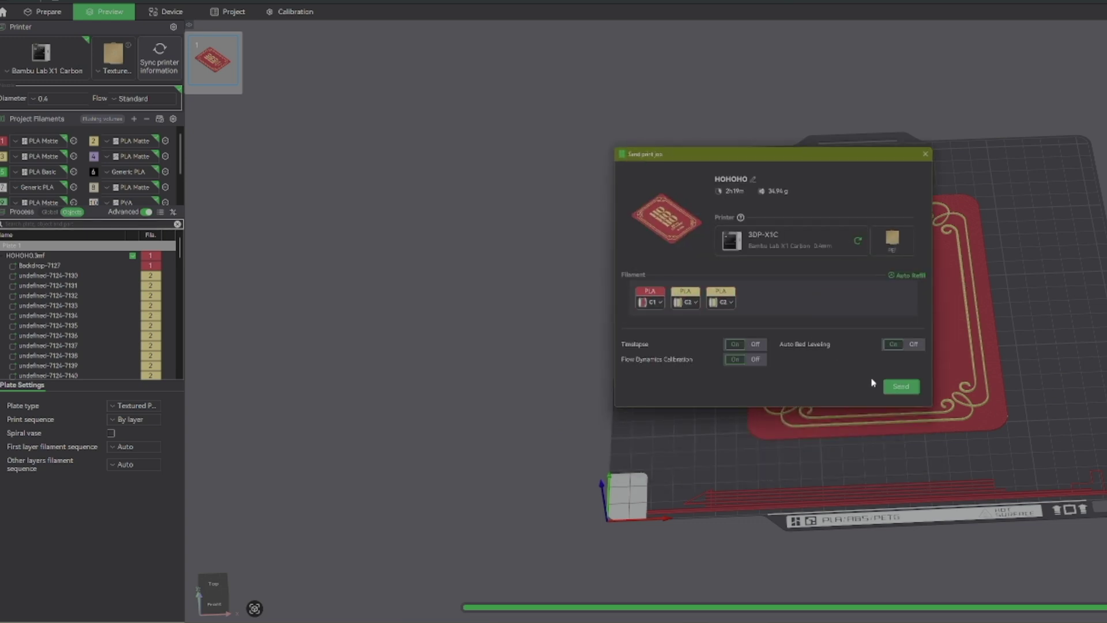
# - Confirm the X1 Carbon printer and filament slots and send the job for upload
pyautogui.click(895, 388)
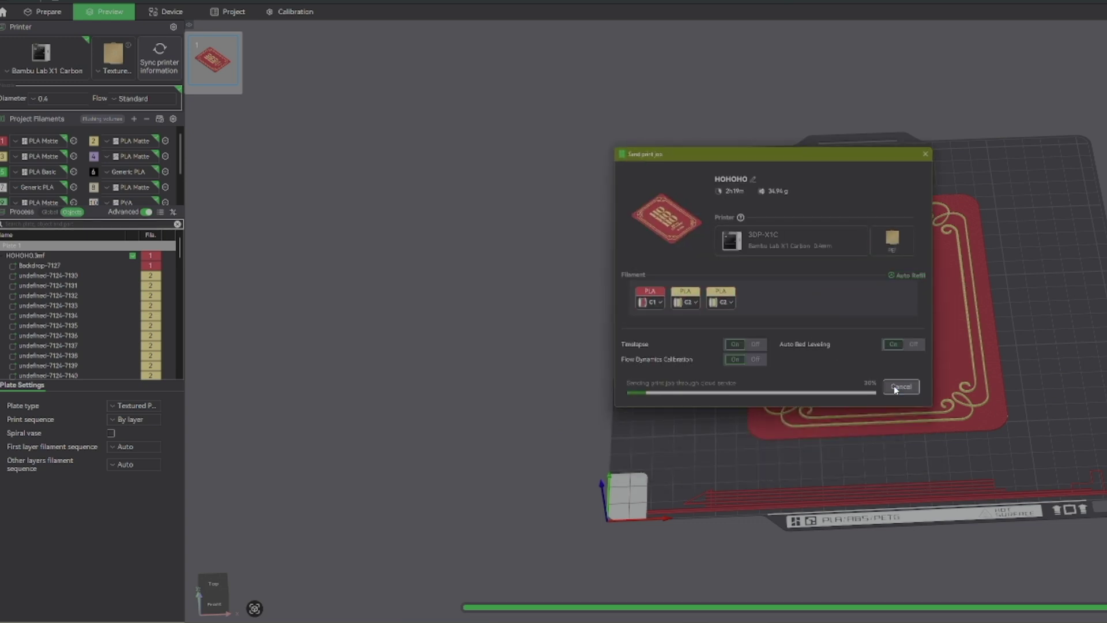